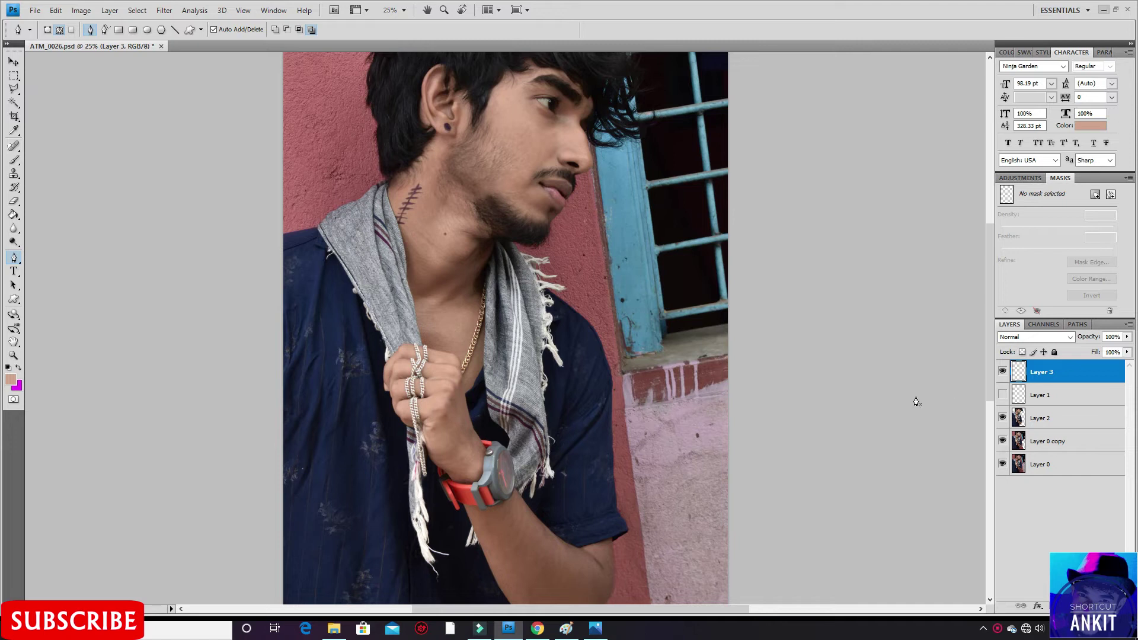
- Open the teal brick-wall JPG in its own tab next to ATM_0026.psd
key("ctrl+minus")
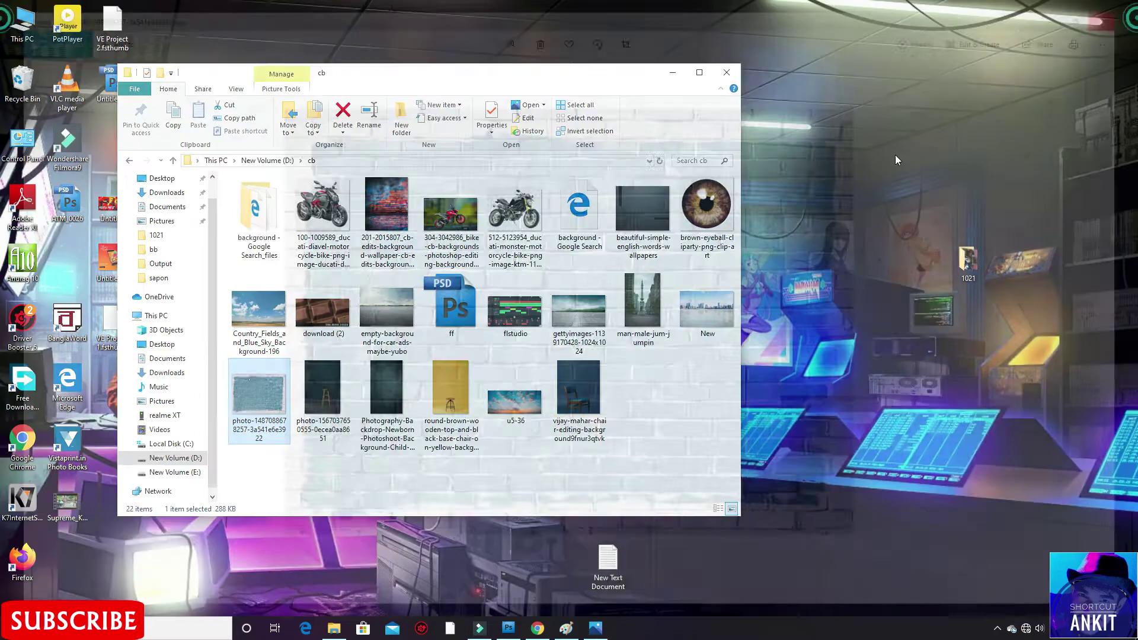
mouse_move(257, 393)
left_mouse_down()
mouse_move(461, 476)
mouse_move(428, 588)
left_mouse_up()
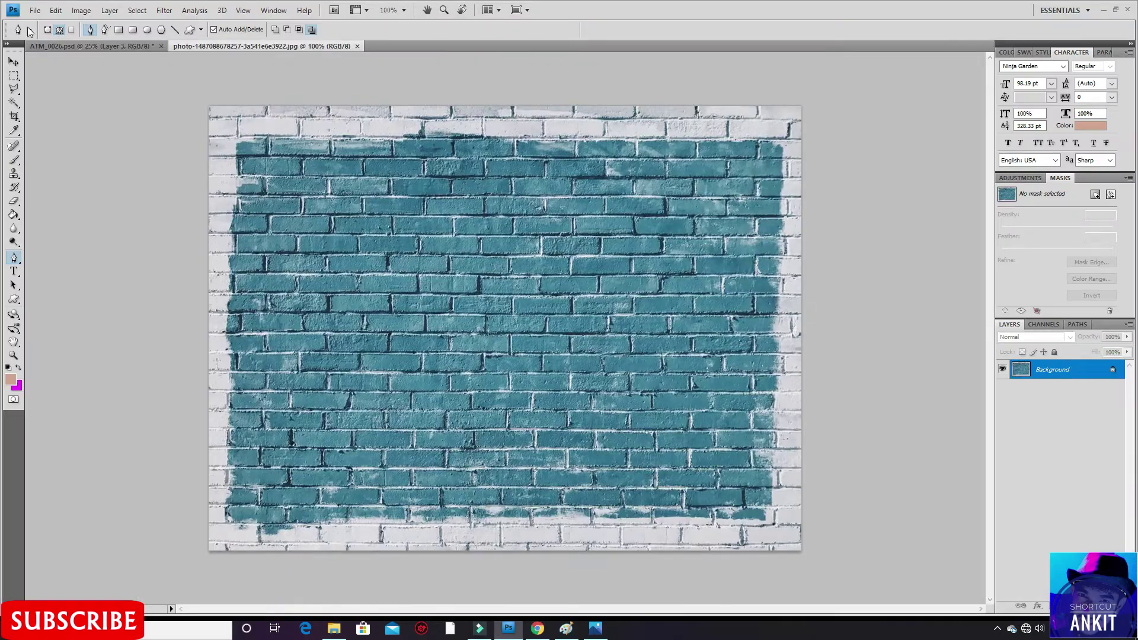
- Copy the cut-out portrait layer into the brick-wall document
key("v")
left_click(89, 46)
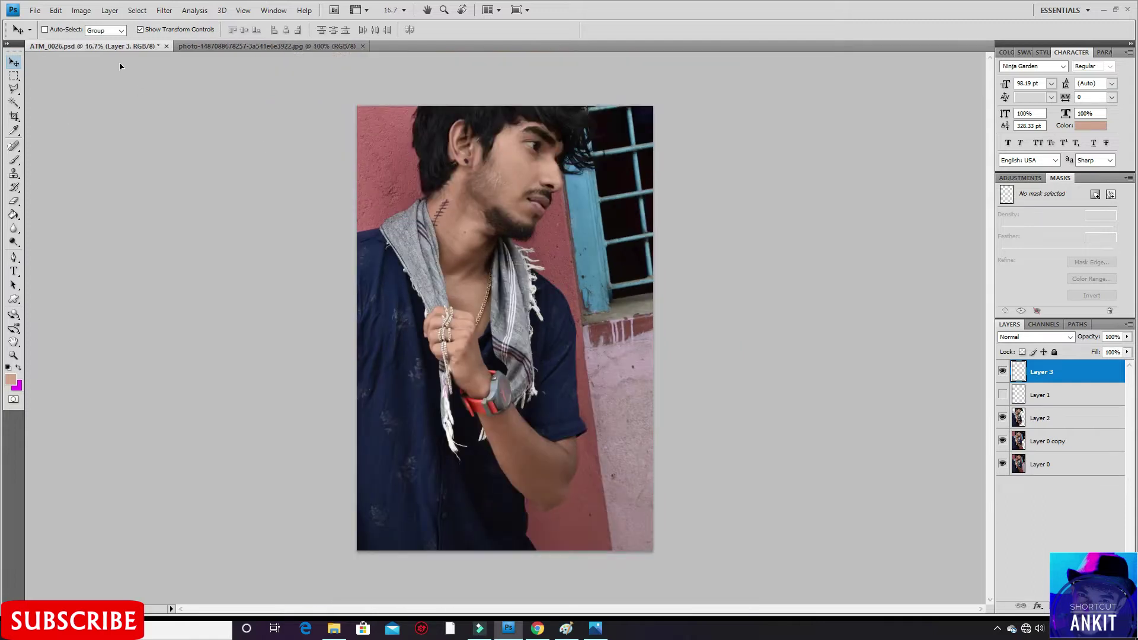
left_click(205, 46)
left_click(100, 46)
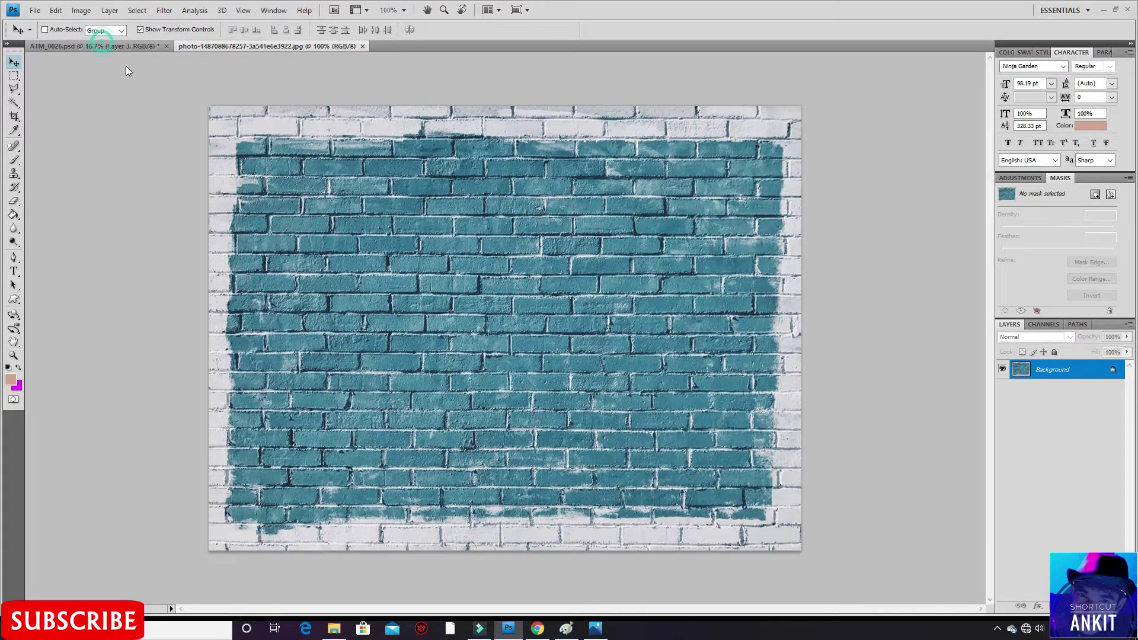
left_click(1055, 415)
left_click_drag(486, 276, 366, 286)
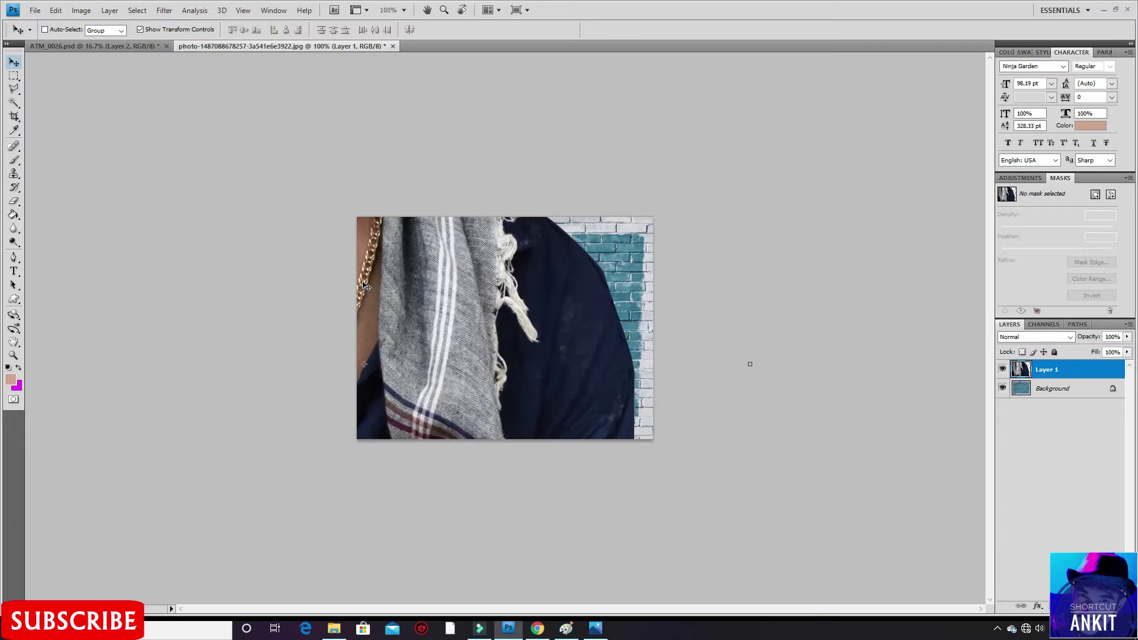
key("ctrl+minus")
- Scale the portrait down and centre it over the bricks with Free Transform
key("ctrl+t")
left_click_drag(648, 157, 441, 231)
left_click_drag(395, 310, 514, 290)
key("ctrl+plus")
key("ctrl+plus")
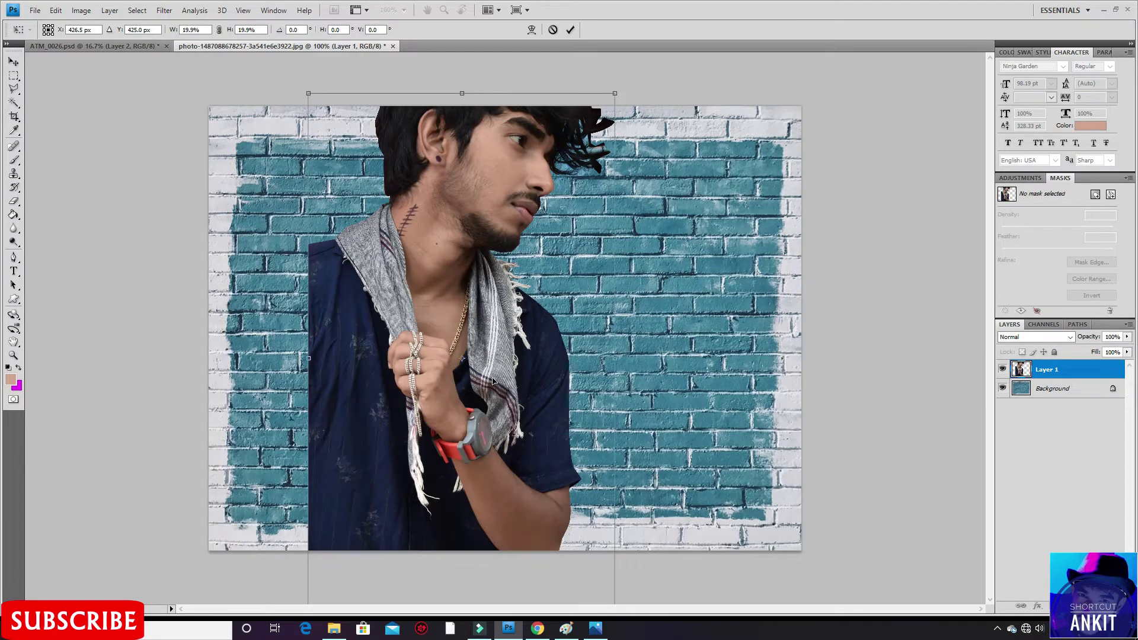
left_click_drag(493, 381, 555, 381)
left_click_drag(677, 94, 640, 158)
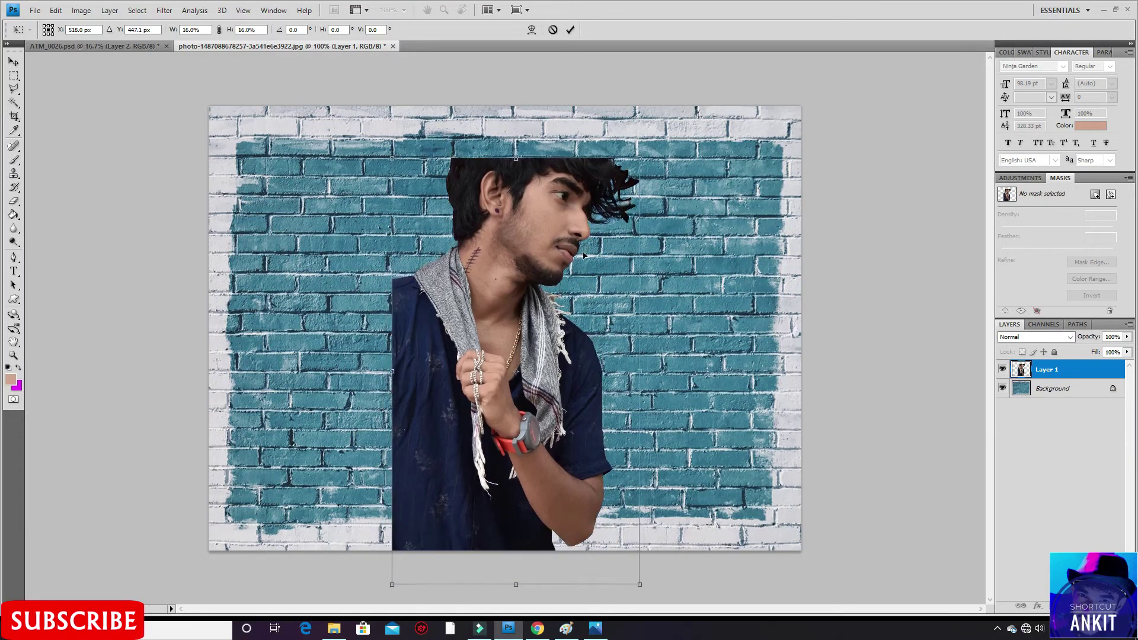
key("Return")
- Crop the canvas to a tall frame around the portrait
key("c")
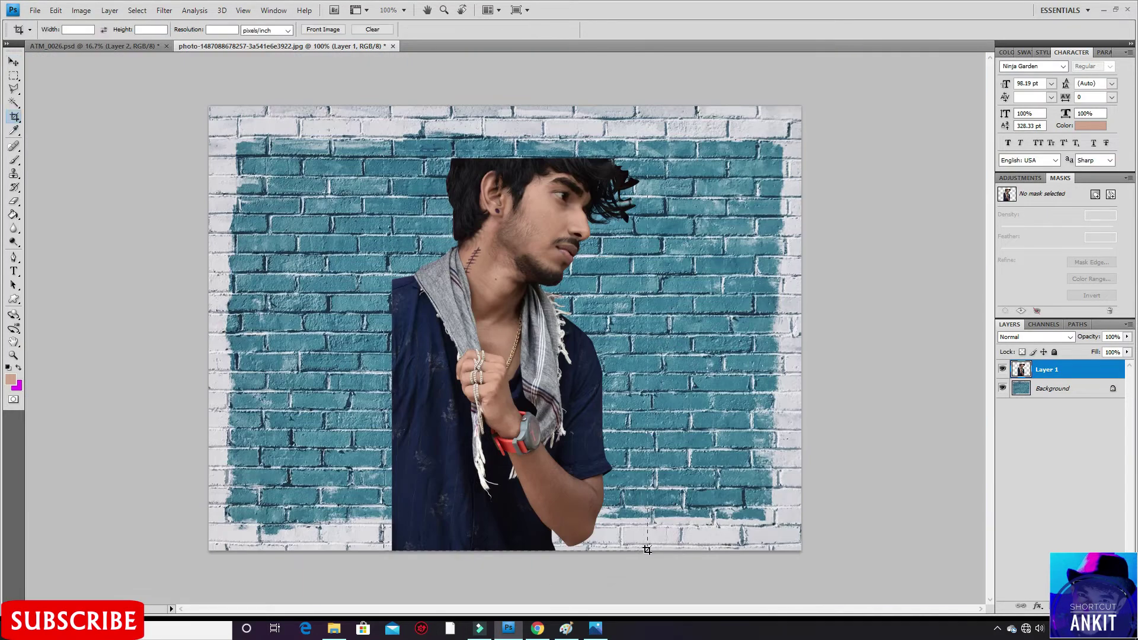
left_click_drag(647, 550, 667, 551)
left_click_drag(664, 354, 658, 354)
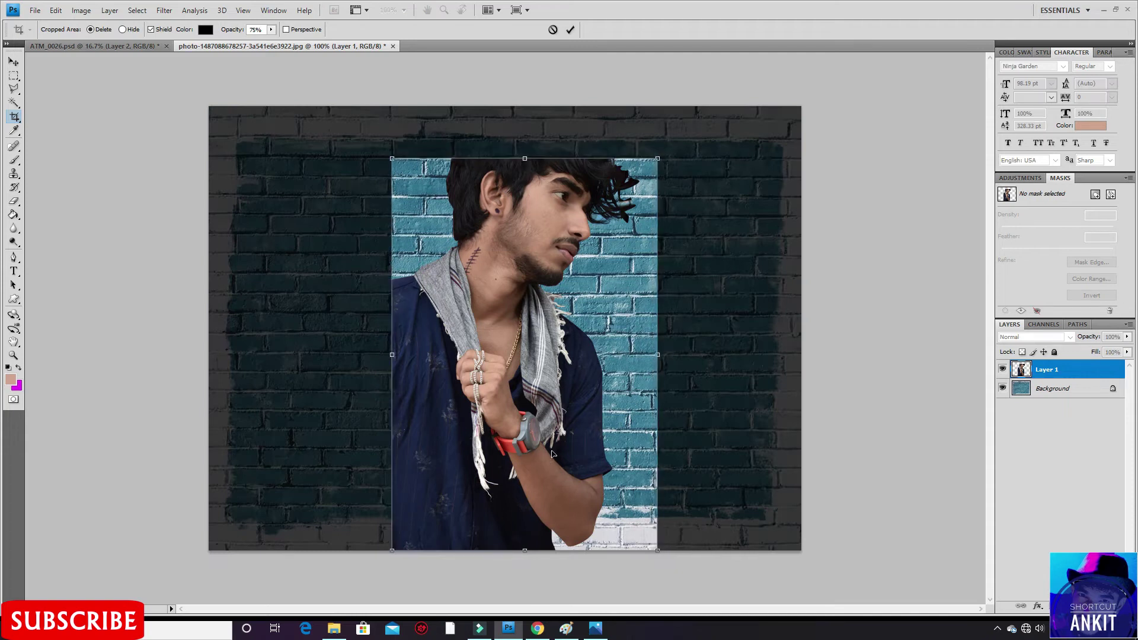
key("Return")
key("ctrl+plus")
scroll(516, 332, "up", 3)
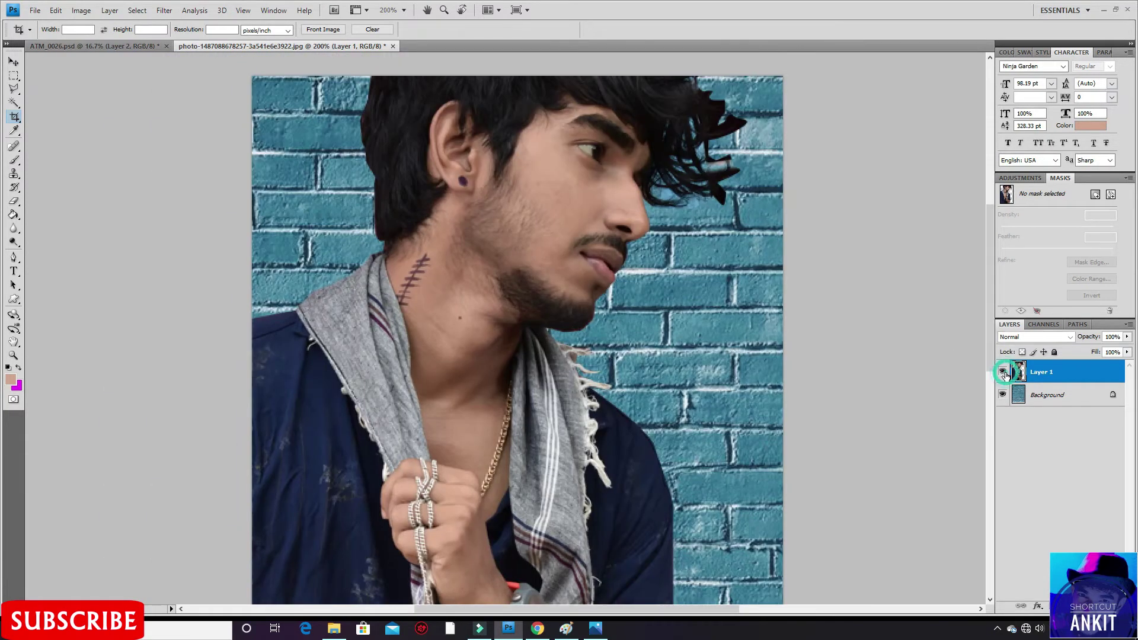
key("ctrl+minus")
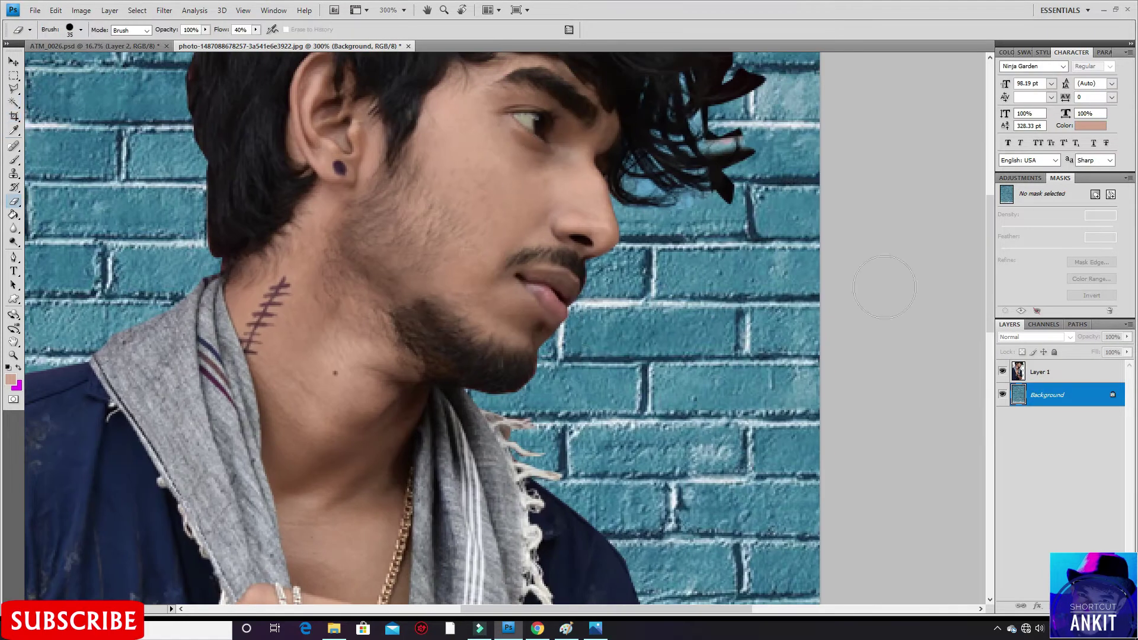
- Erase the stray hair strands to the right of the head with a smaller eraser
left_click(1041, 372)
key("bracketleft")
key("bracketleft")
key("bracketleft")
left_click_drag(694, 119, 741, 148)
left_click_drag(700, 196, 736, 159)
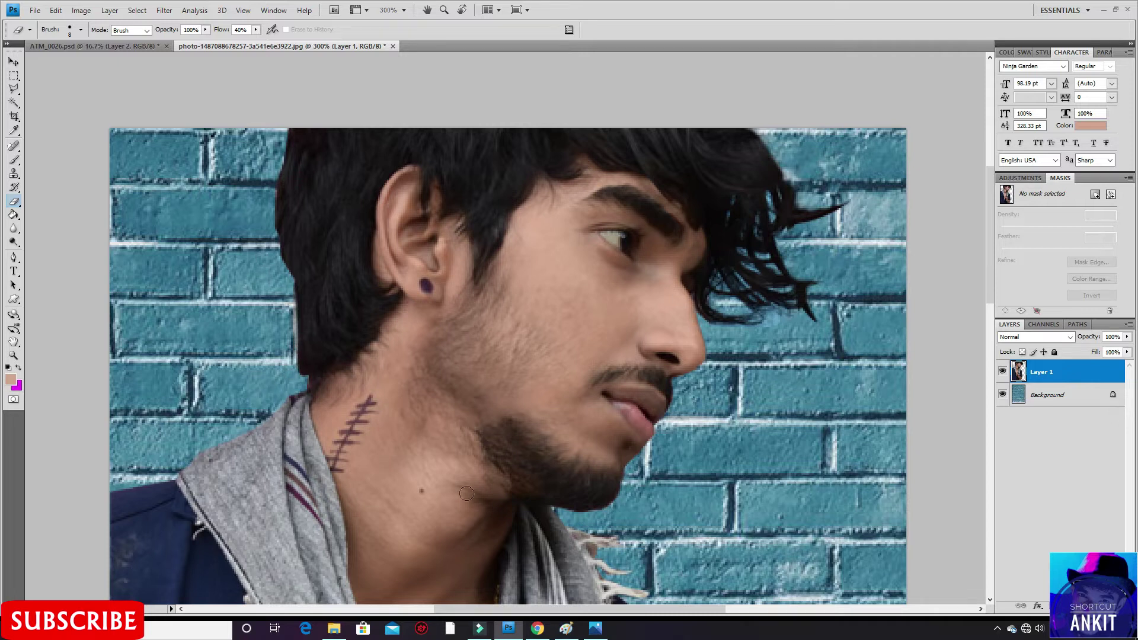
key("ctrl+minus")
key("ctrl+minus")
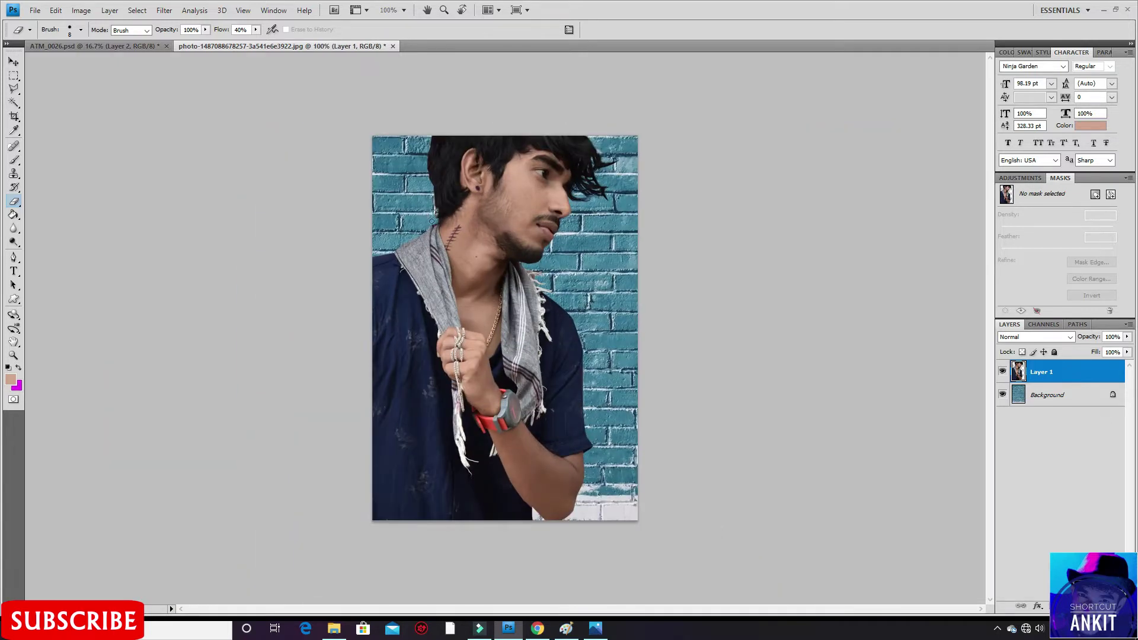
key("ctrl+plus")
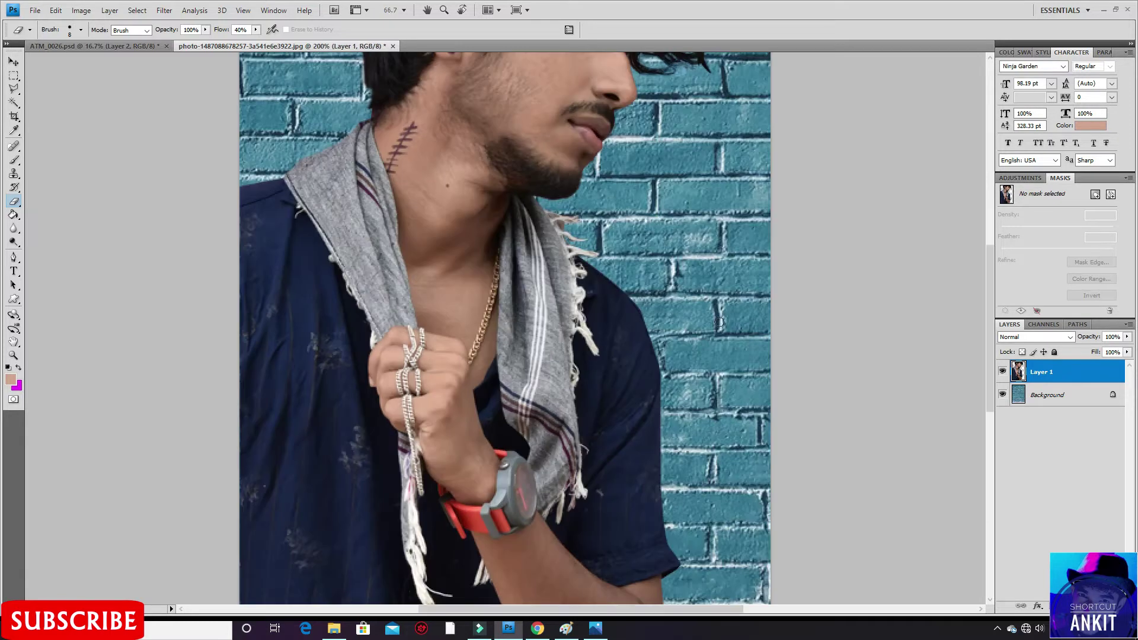
scroll(459, 223, "up", 2)
key("ctrl+minus")
- Merge the portrait layer down into the brick background layer
left_click(1074, 396)
double_click(1074, 396)
key("Escape")
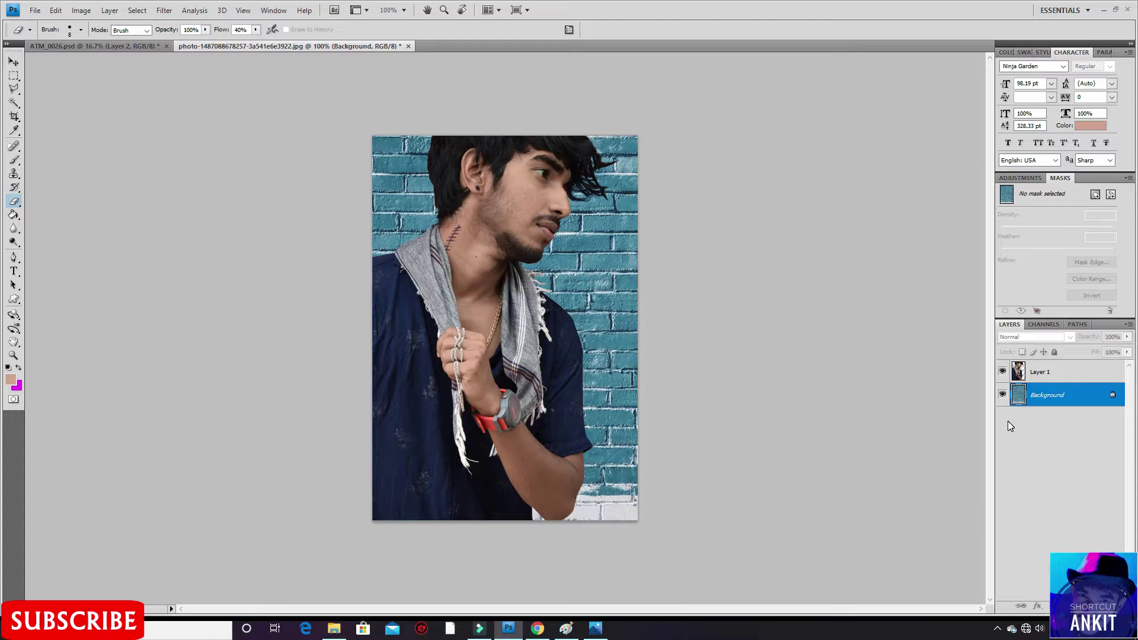
left_click(1060, 372)
key("ctrl+u")
key("Escape")
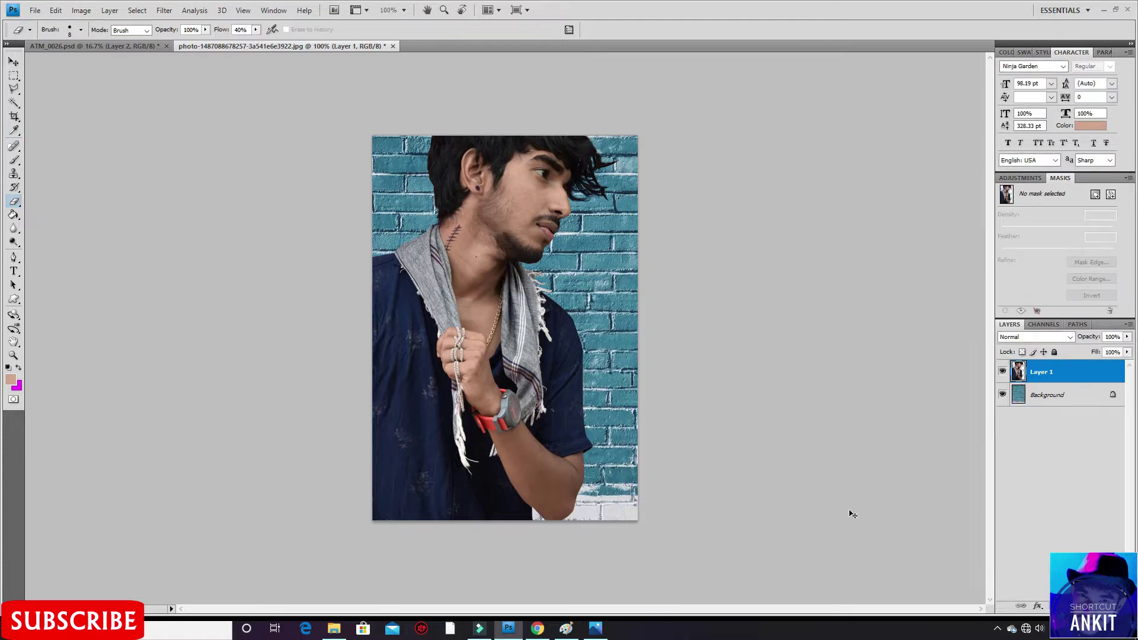
key("ctrl+e")
- In Selective Color, push the Cyans to maximum cyan and rebalance their magenta, yellow and black
left_click(81, 10)
mouse_move(100, 41)
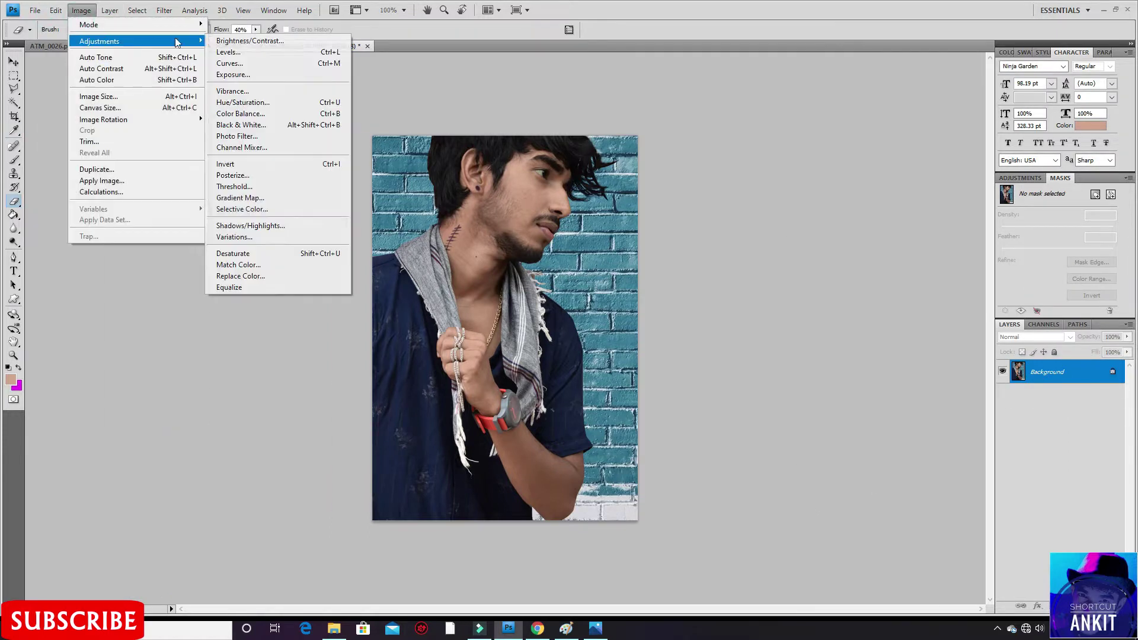
left_click(242, 208)
left_click(862, 276)
left_click(848, 314)
mouse_move(854, 304)
left_mouse_down()
mouse_move(807, 308)
mouse_move(935, 315)
left_mouse_up()
left_click_drag(855, 332, 817, 332)
mouse_move(914, 359)
left_mouse_down()
mouse_move(871, 359)
mouse_move(974, 401)
mouse_move(863, 386)
left_mouse_up()
left_click_drag(816, 332, 886, 332)
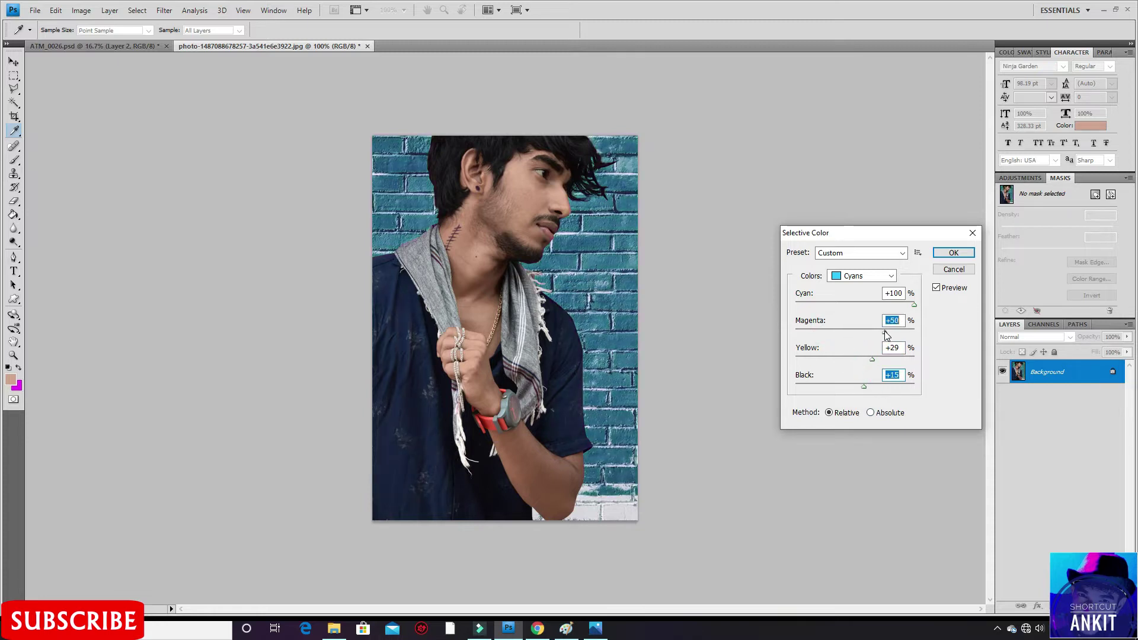
- Cut magenta and add black in Blues; add magenta and black in Yellows
left_click(861, 275)
left_click(853, 325)
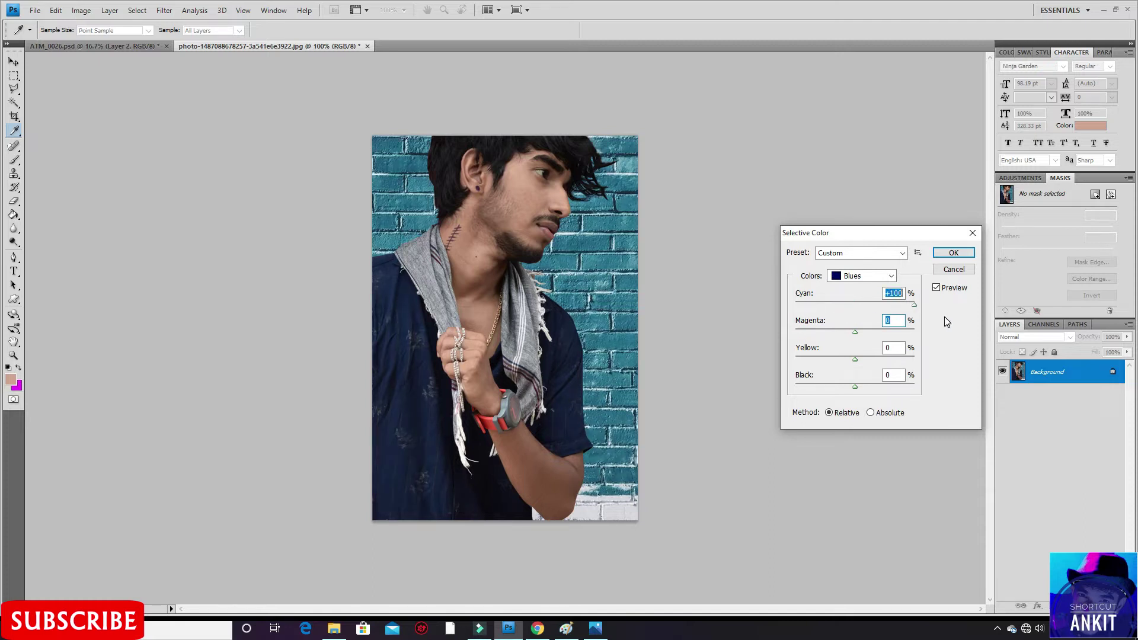
left_click_drag(855, 332, 819, 333)
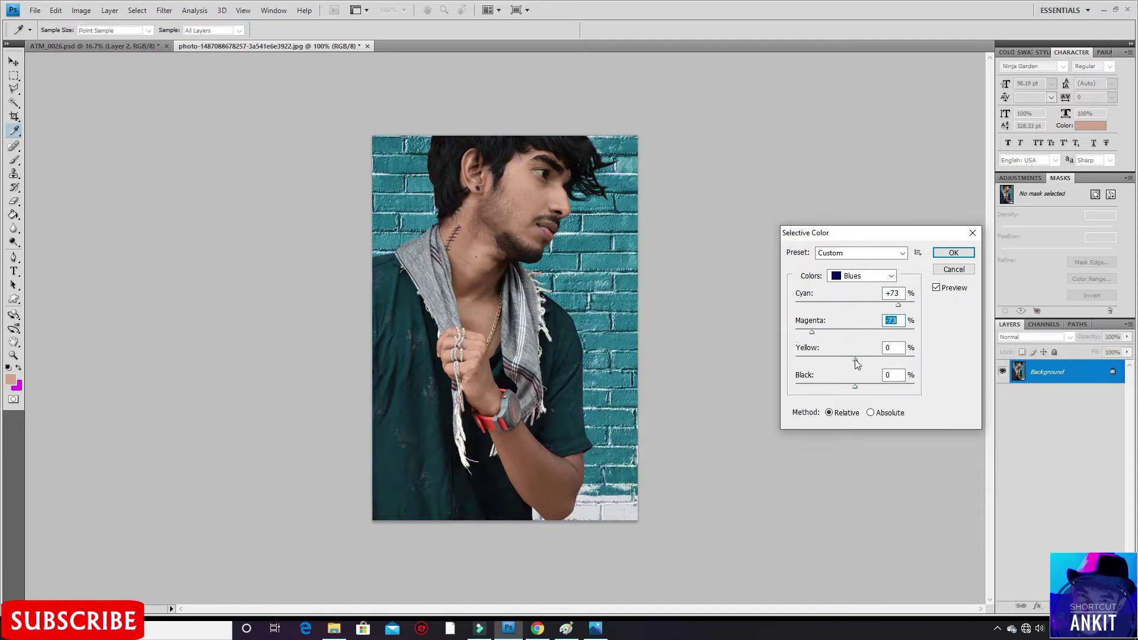
left_click_drag(851, 386, 947, 393)
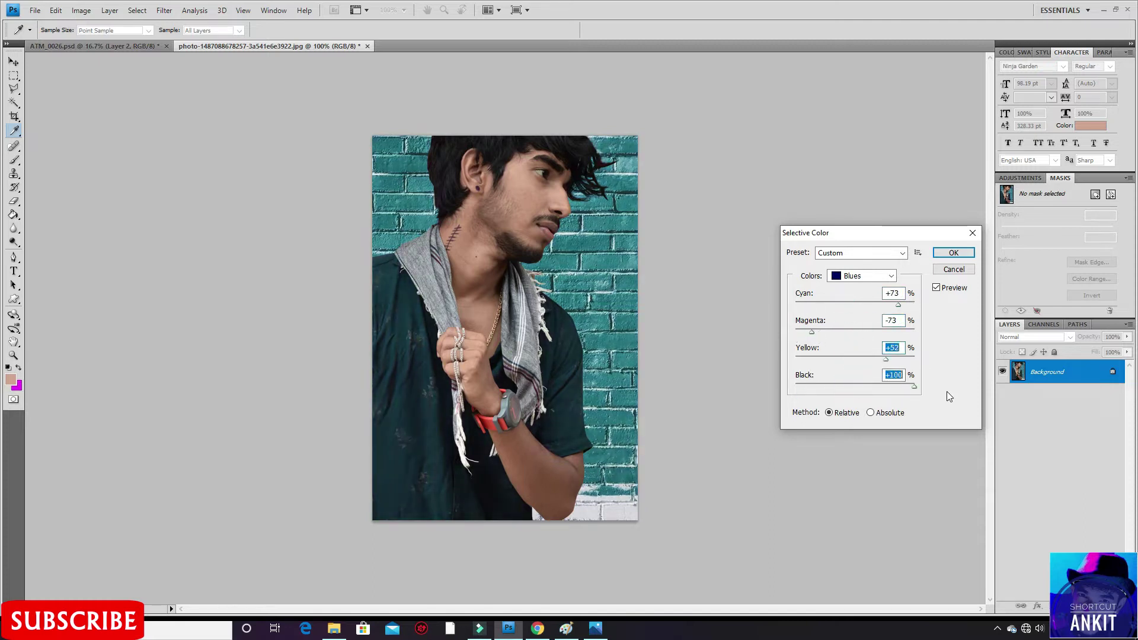
left_click(862, 275)
left_click(854, 297)
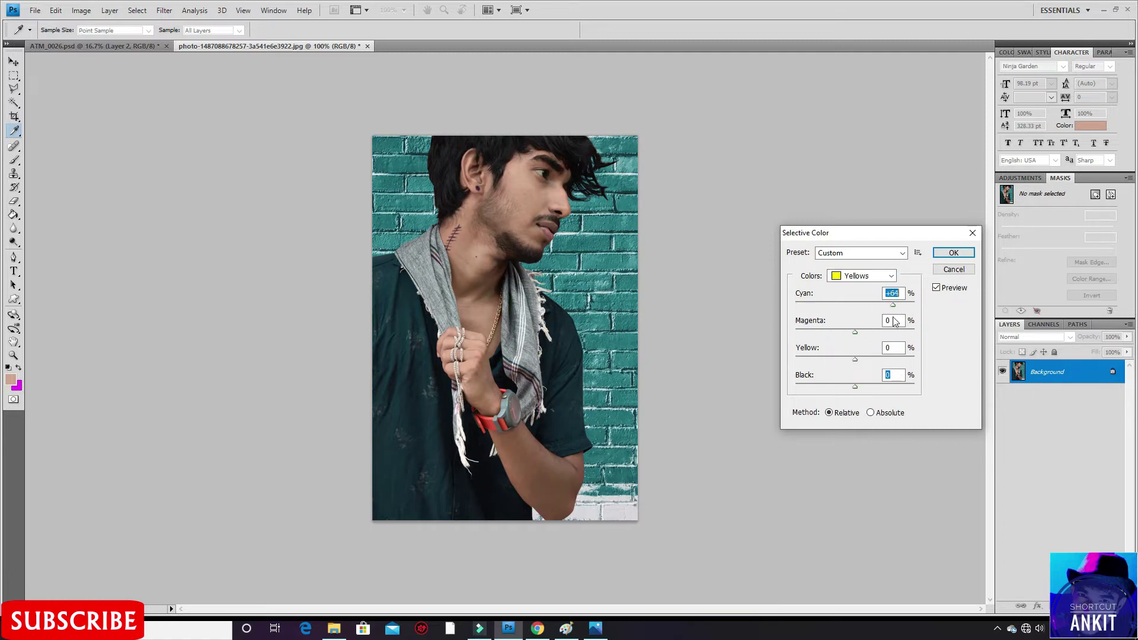
left_click_drag(813, 339, 851, 342)
mouse_move(855, 388)
left_mouse_down()
mouse_move(888, 388)
mouse_move(795, 389)
mouse_move(831, 396)
left_mouse_up()
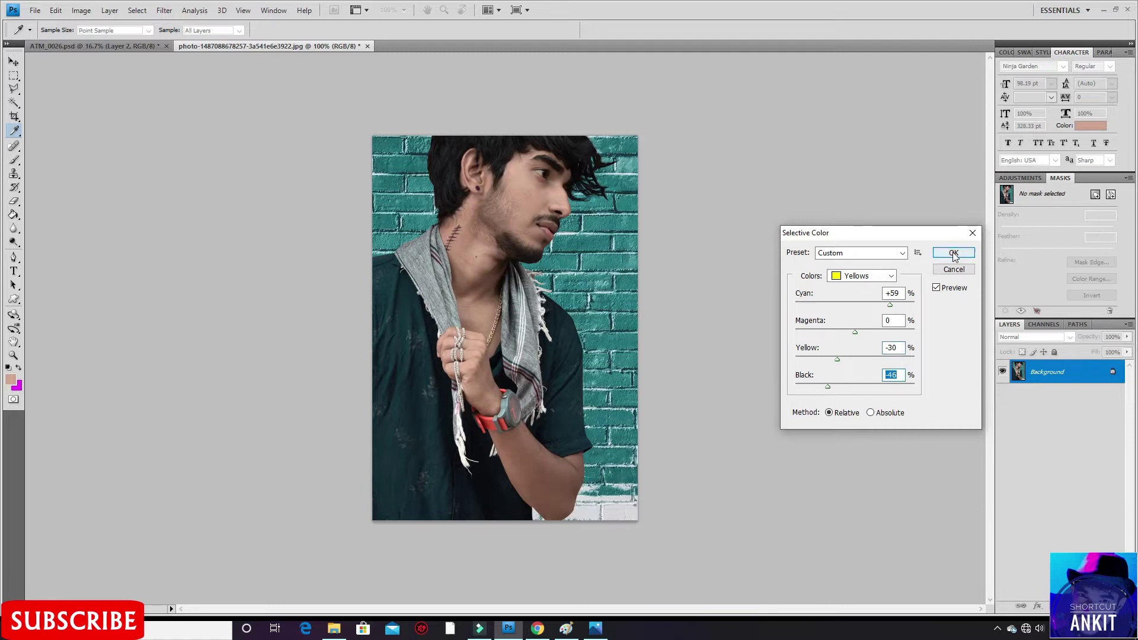
- Set Neutrals cyan to -13 and apply the Selective Color adjustment
left_click(891, 277)
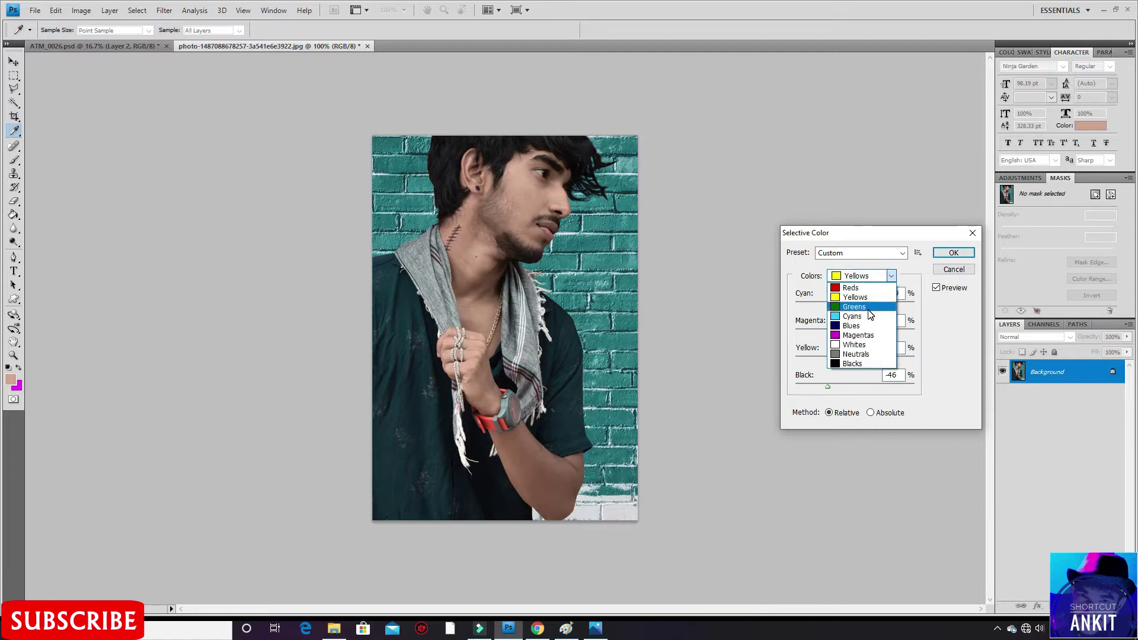
left_click(862, 355)
left_click_drag(855, 304, 848, 304)
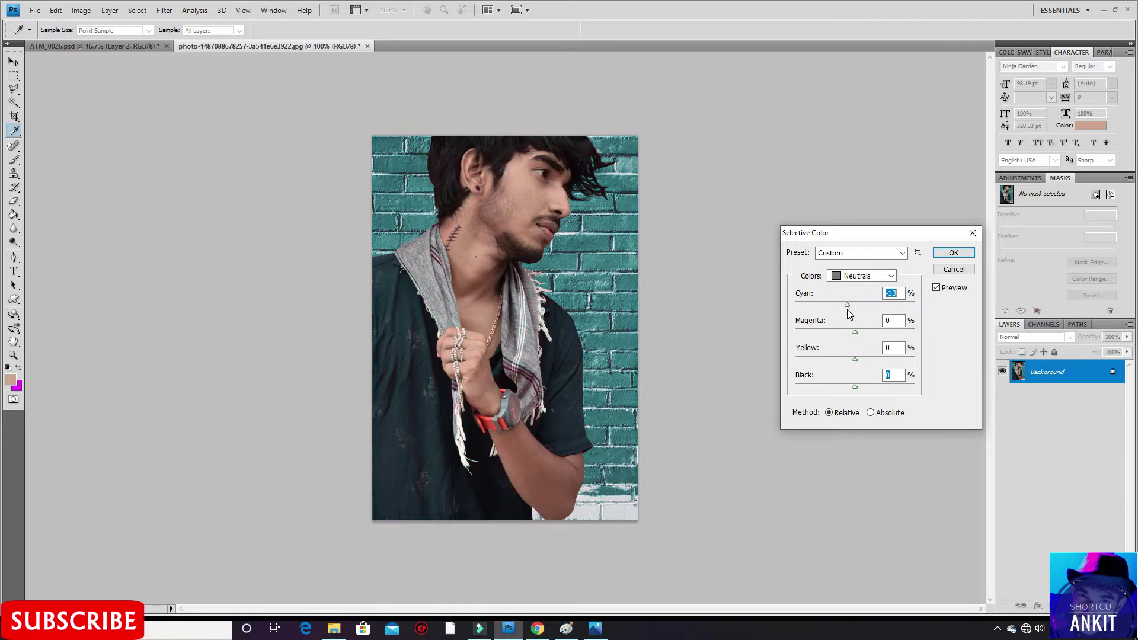
left_click(950, 256)
- Raise the Curves midpoint to brighten the midtones
key("ctrl+m")
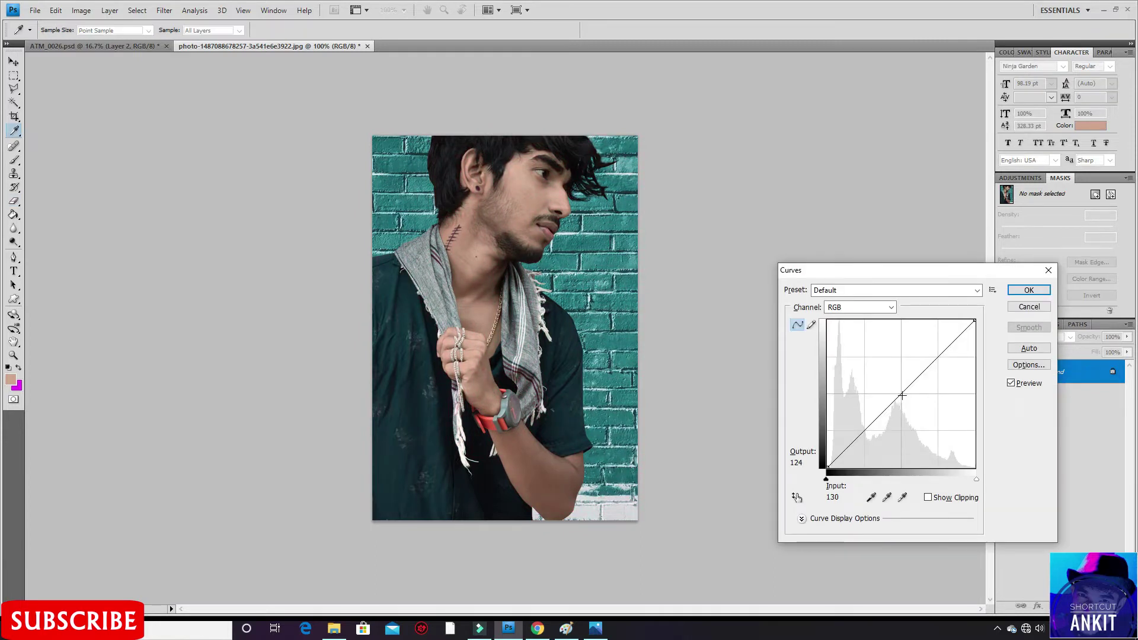
left_click_drag(901, 395, 894, 389)
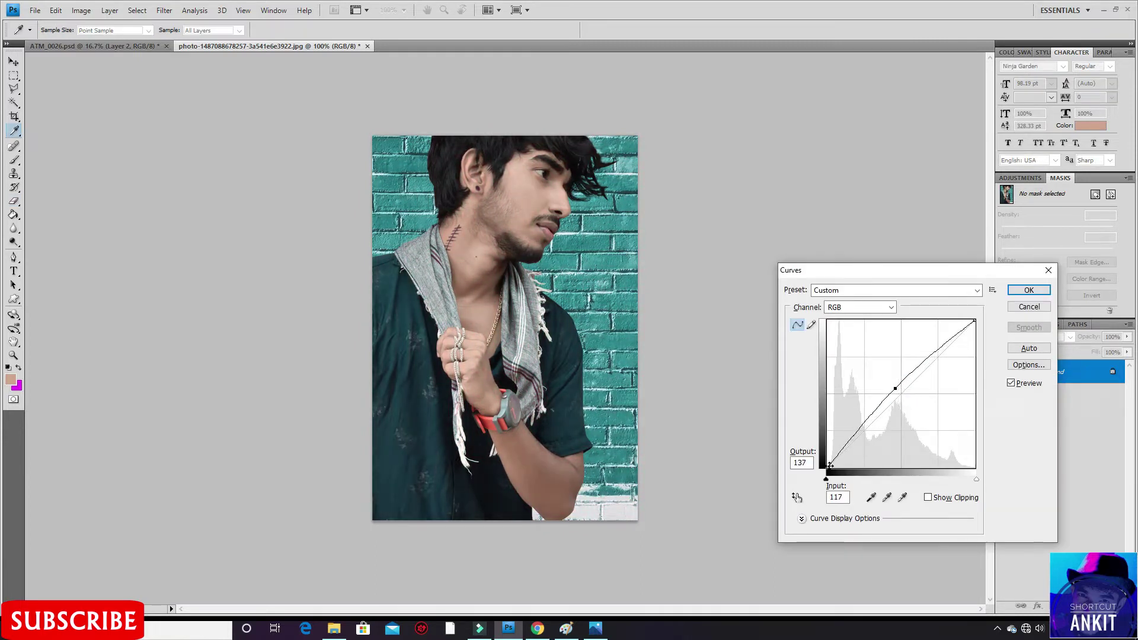
left_click(1029, 290)
key("e")
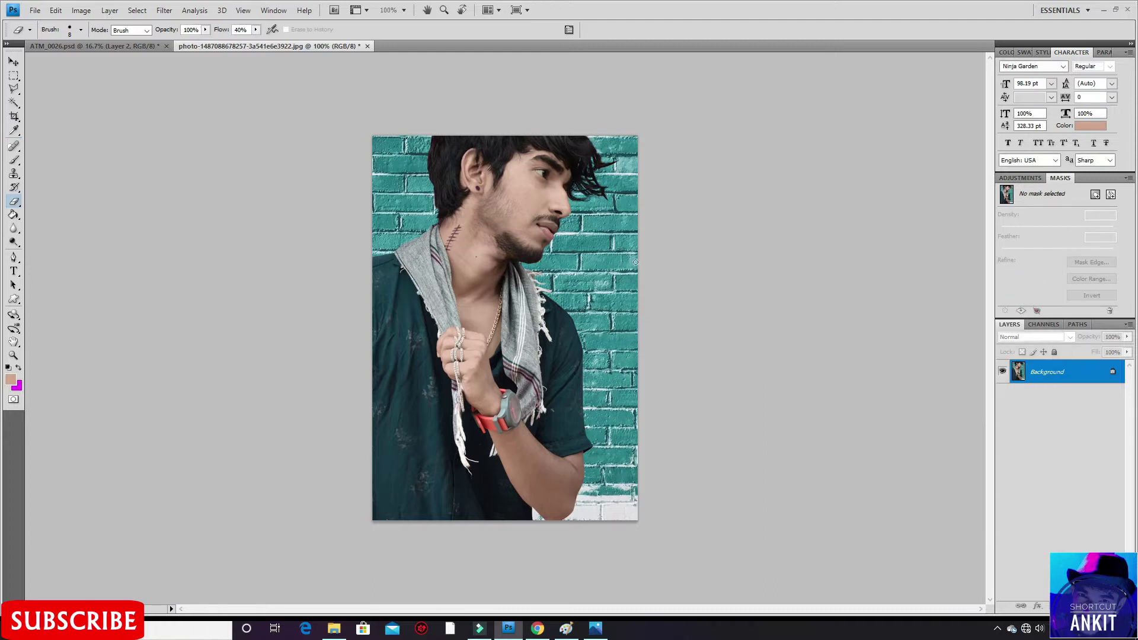
- In Hue/Saturation, set Master Hue -10 and Lightness -9, and shift the Yellows hue
key("ctrl+u")
left_click_drag(925, 323, 920, 324)
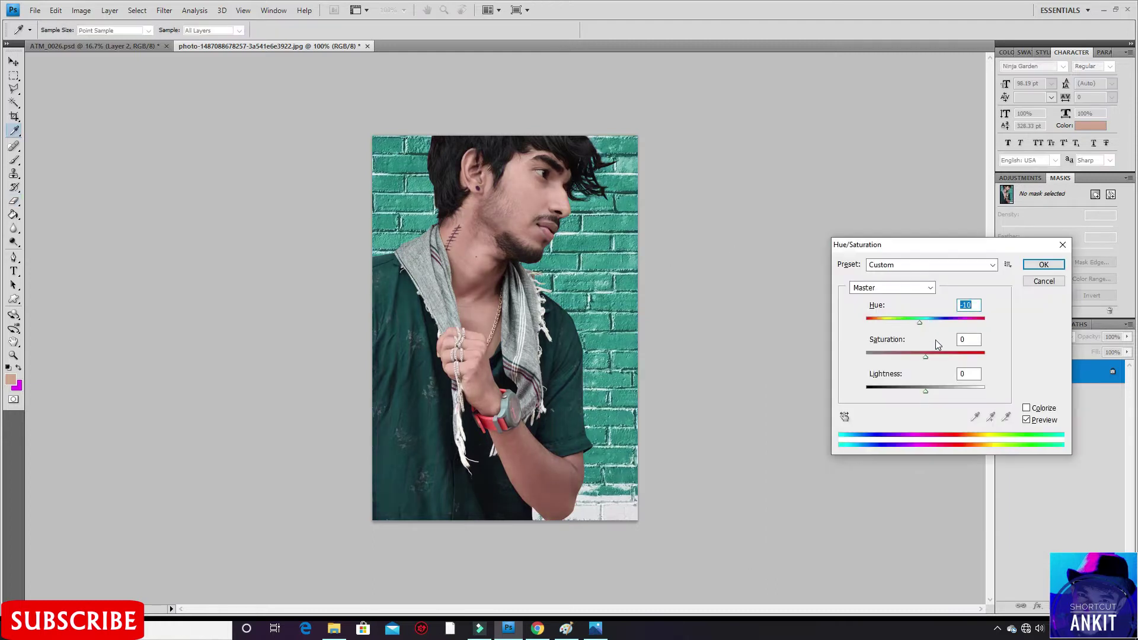
left_click_drag(926, 392, 920, 391)
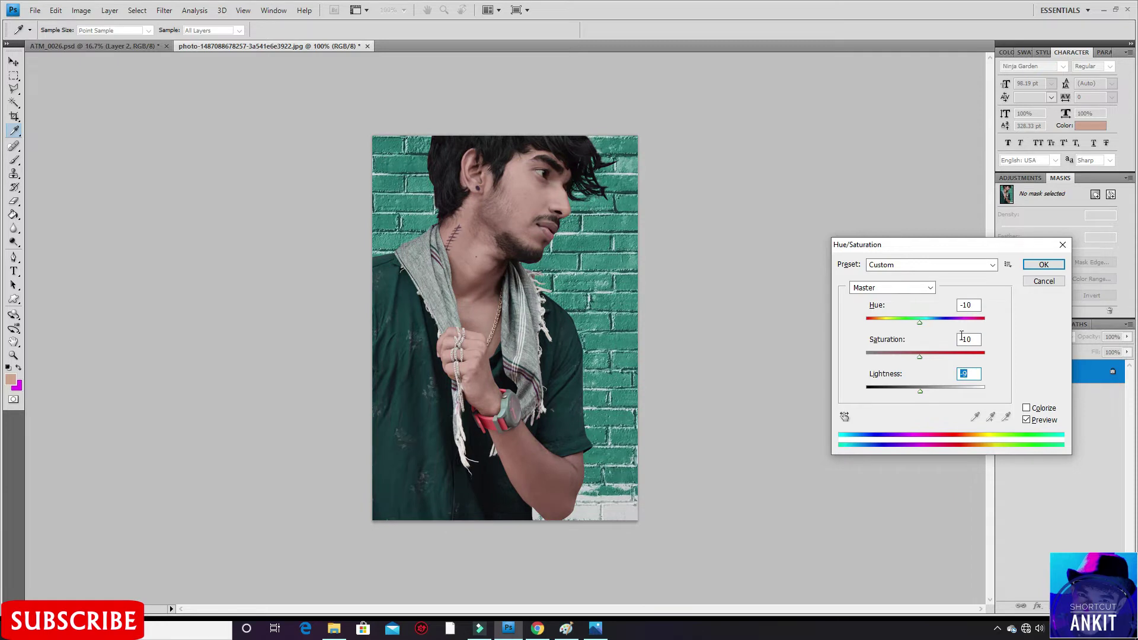
left_click(901, 288)
left_click(864, 319)
left_click_drag(926, 320, 914, 324)
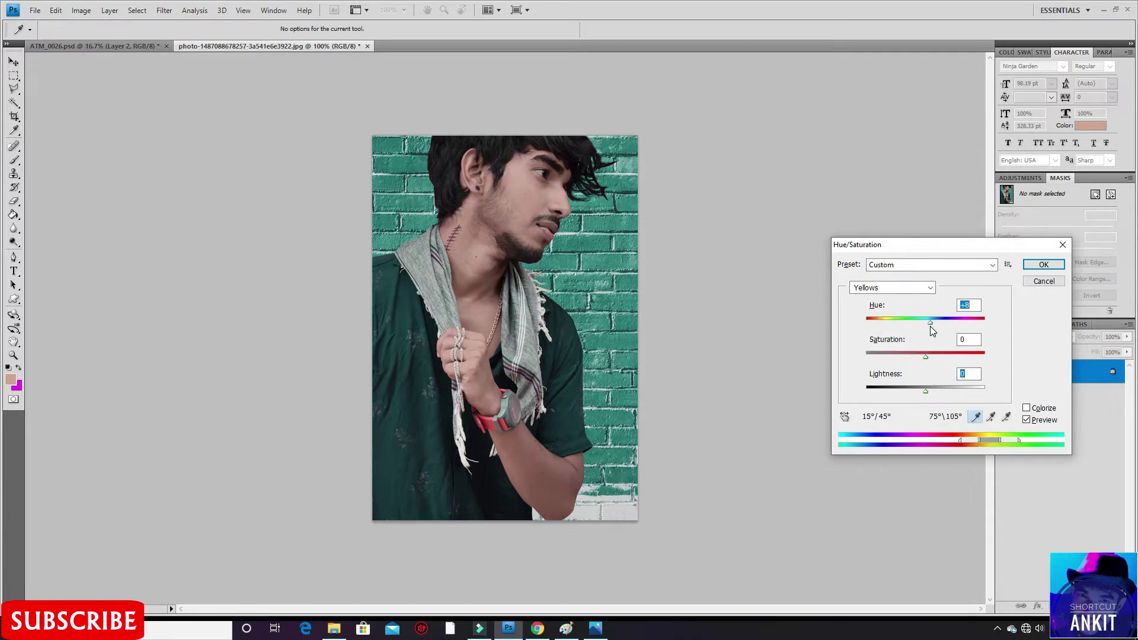
- Set the Blues hue to 180, shift the Magentas hue, and apply
left_click(892, 287)
left_click(877, 348)
type("180")
key("Tab")
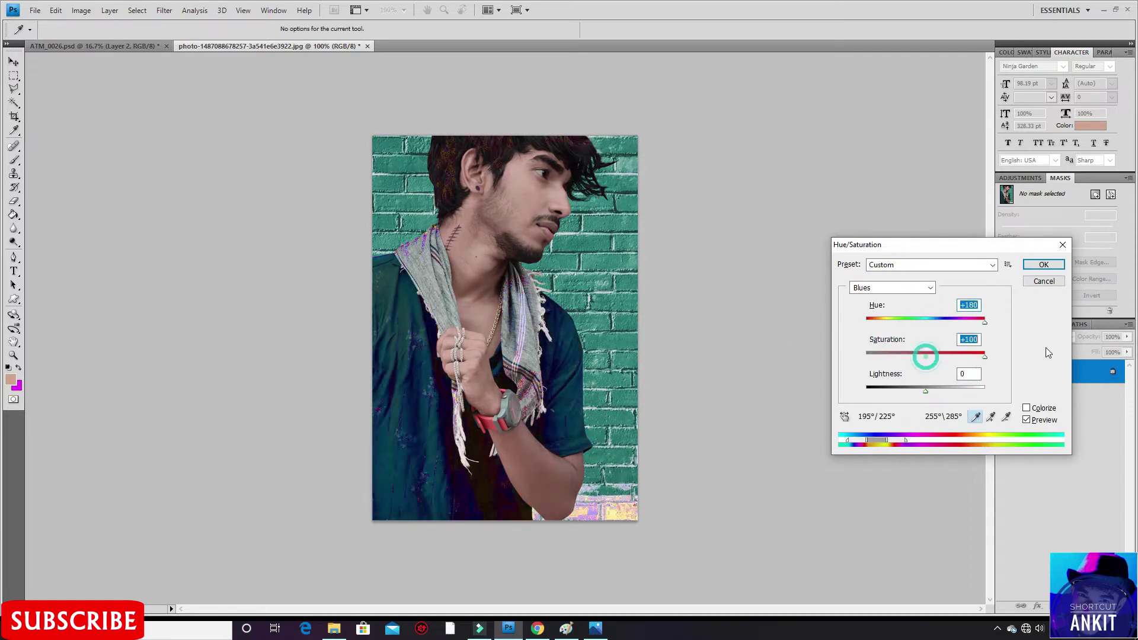
left_click(892, 287)
left_click(871, 355)
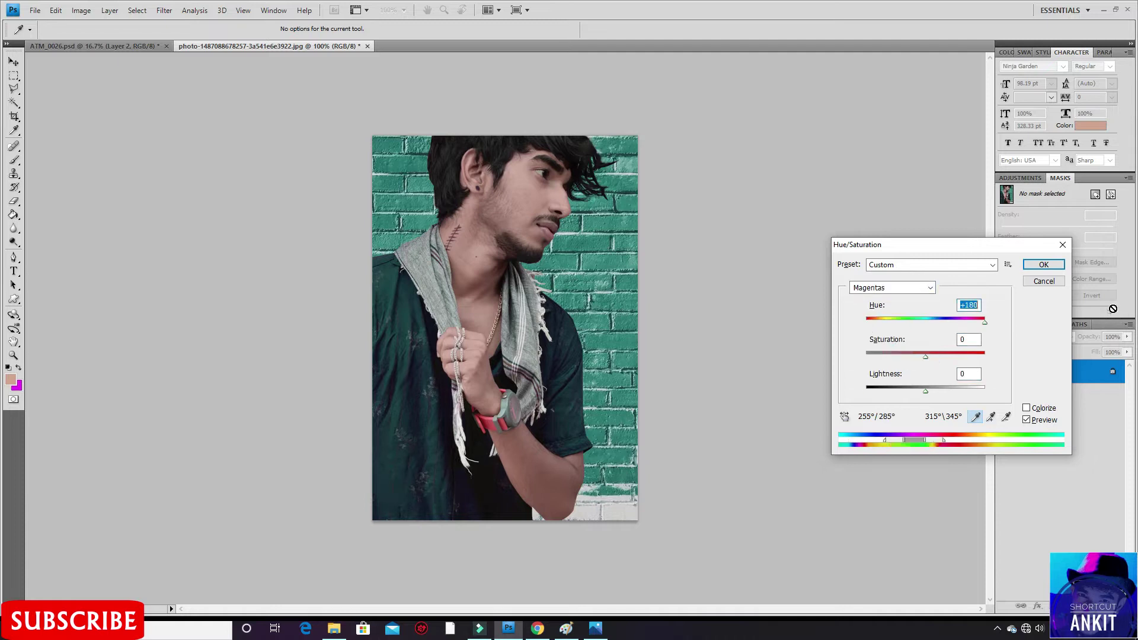
key("Return")
key("ctrl+1")
key("e")
key("ctrl+minus")
- Lift the curve and move the black point right, then add the ATTITUDE text layer
key("ctrl+m")
left_click_drag(898, 399, 898, 392)
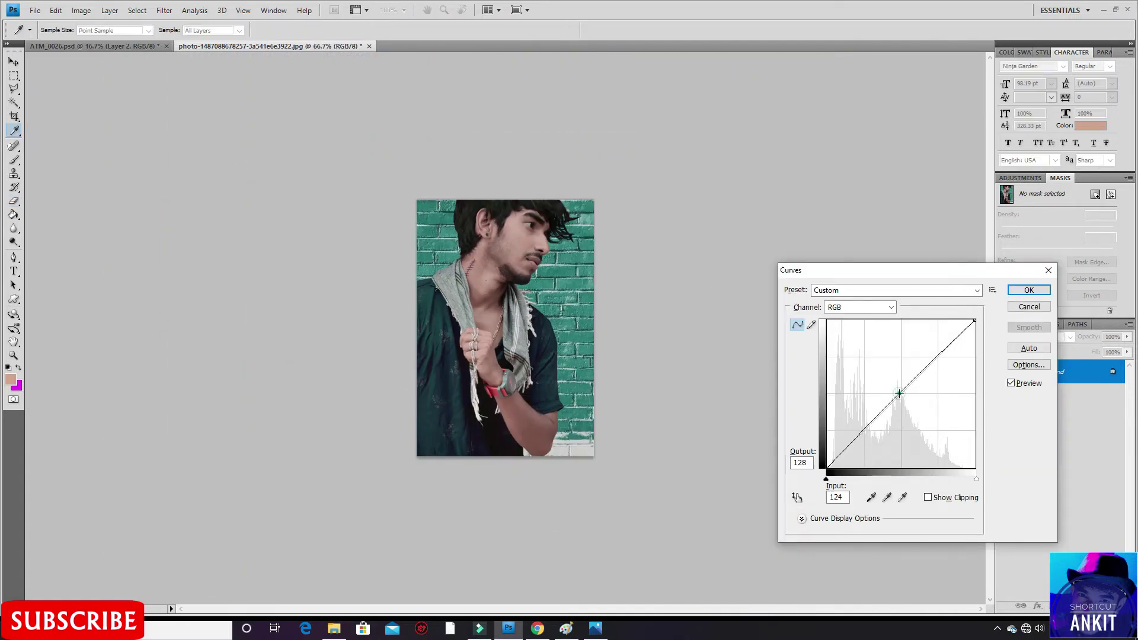
key("ctrl+plus")
key("ctrl+plus")
key("ctrl+minus")
left_click_drag(827, 467, 834, 468)
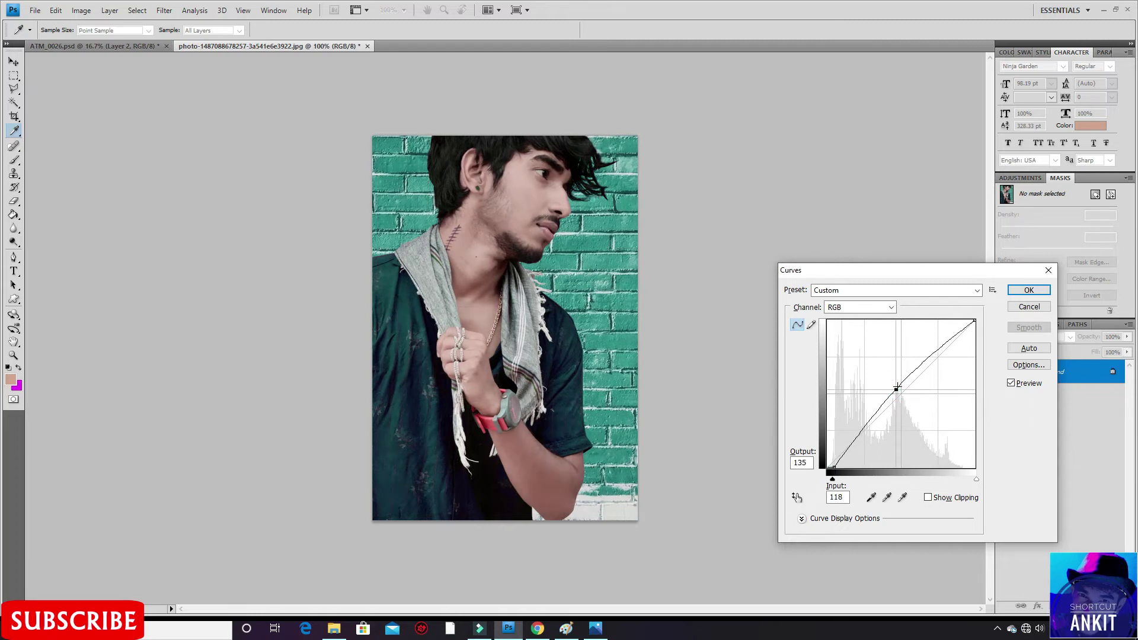
left_click(1034, 291)
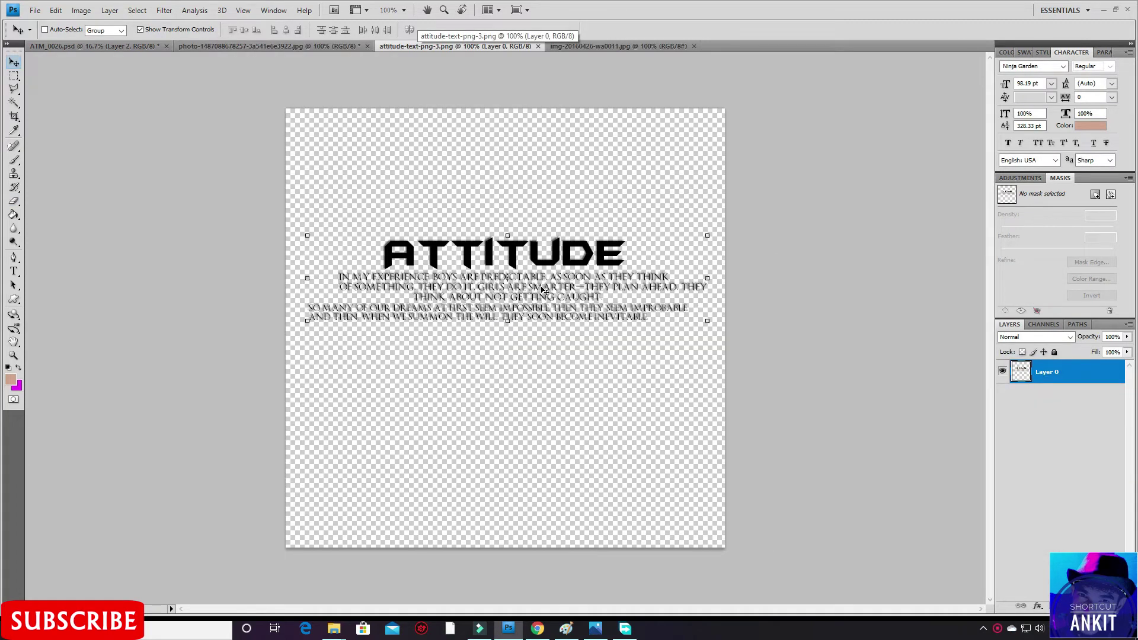
left_click_drag(544, 290, 575, 354)
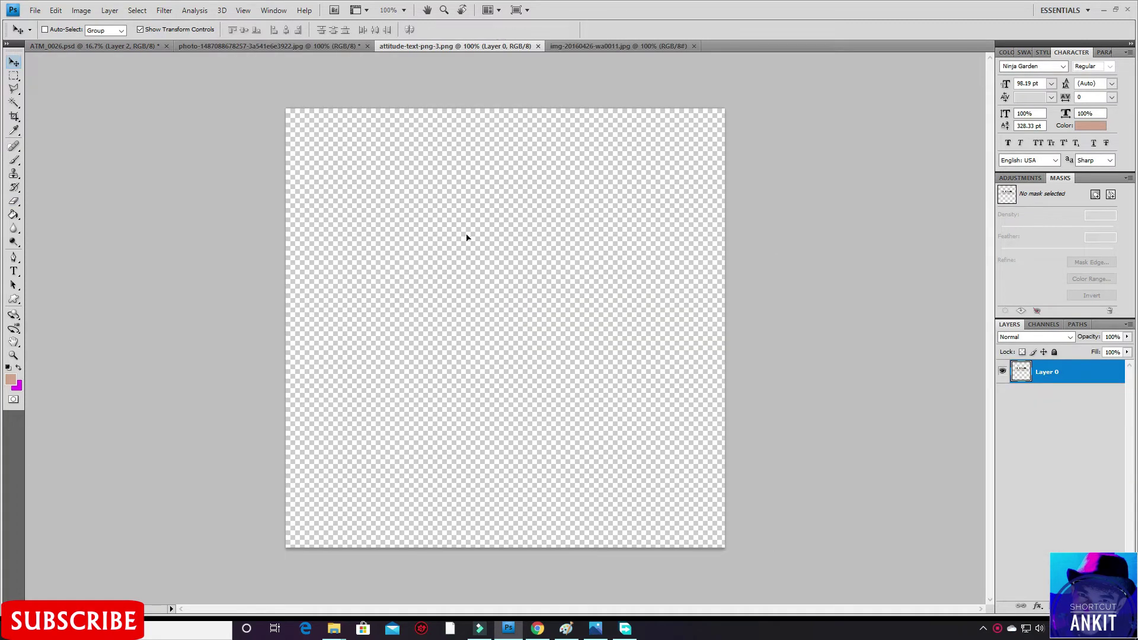
- Set up the Gradient tool with a white-to-transparent gradient
left_click(15, 202)
left_click_drag(15, 214, 41, 209)
left_click(88, 30)
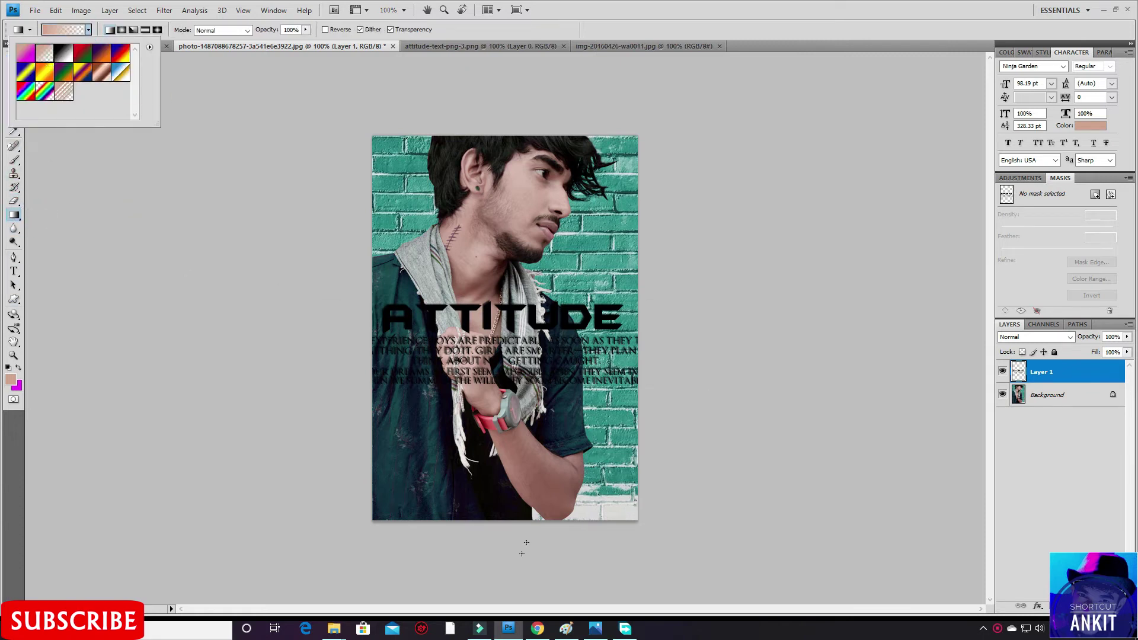
left_click(66, 30)
left_click(804, 397)
left_click(856, 447)
left_click(973, 279)
double_click(1021, 397)
left_click(973, 279)
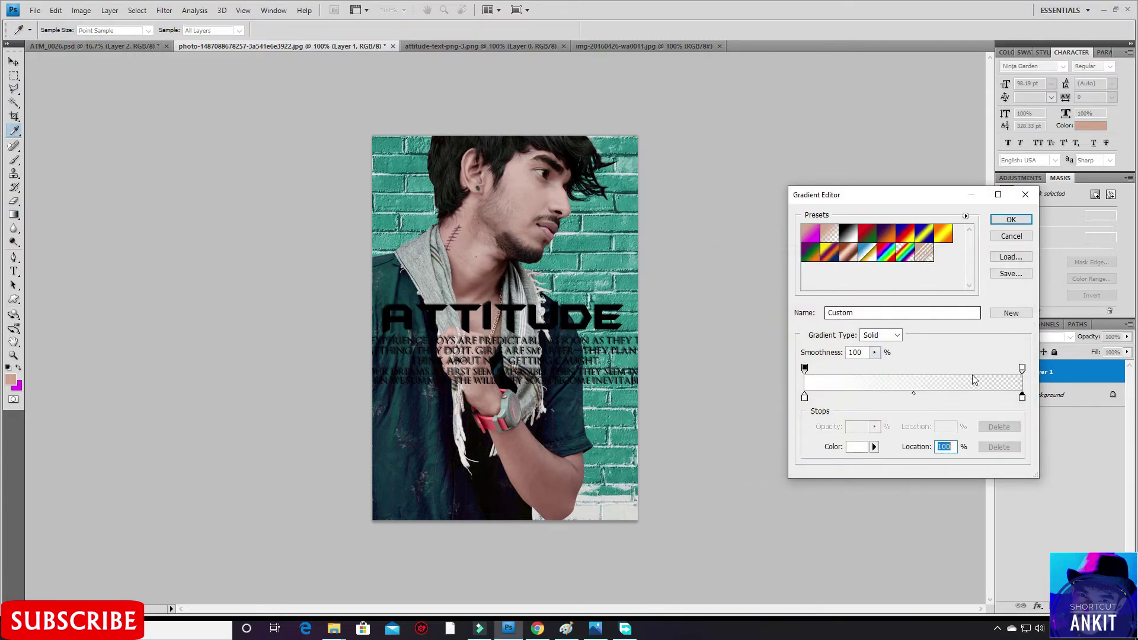
left_click(1011, 219)
- Paint the white bottom fade on a new layer placed beneath the text layer
left_click_drag(499, 431, 499, 520)
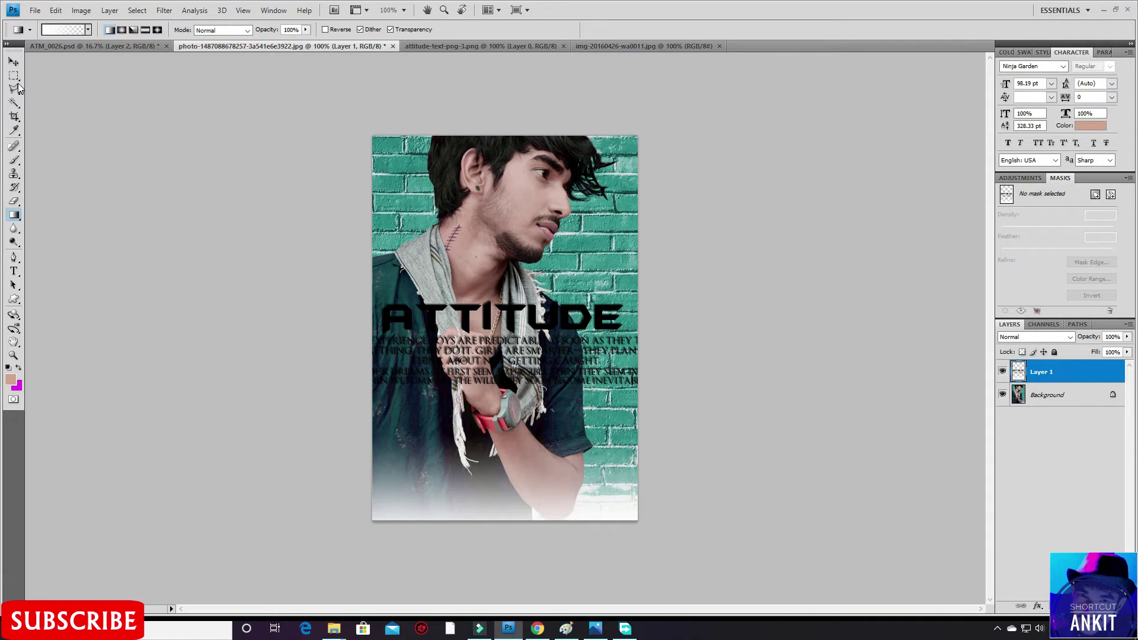
key("v")
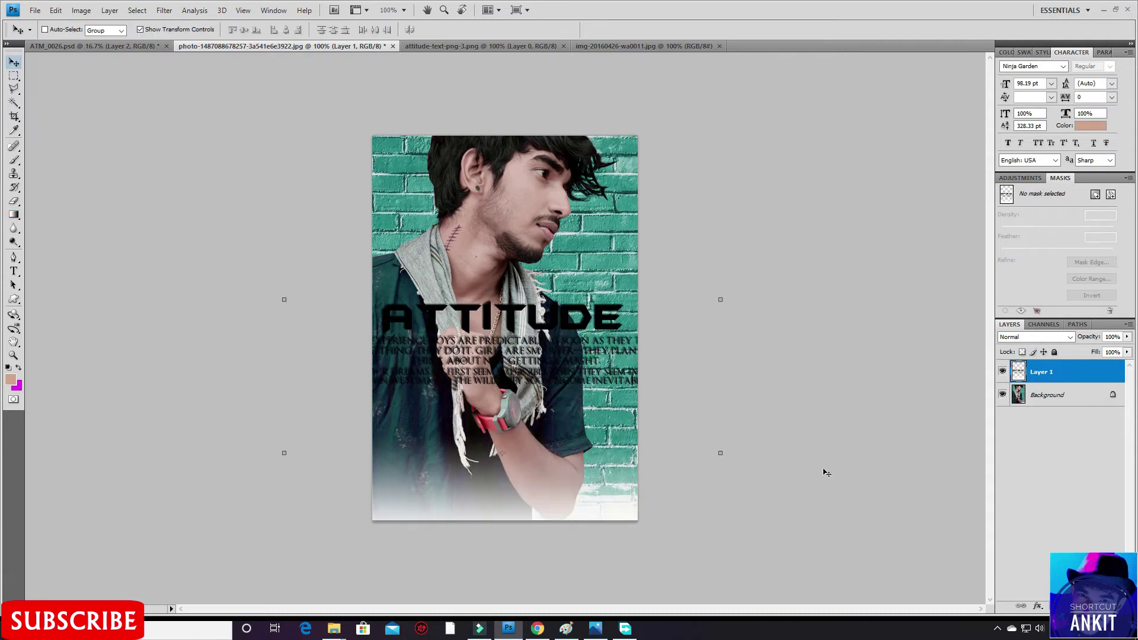
key("ctrl+z")
key("ctrl+z")
key("ctrl+z")
key("ctrl+shift+alt+n")
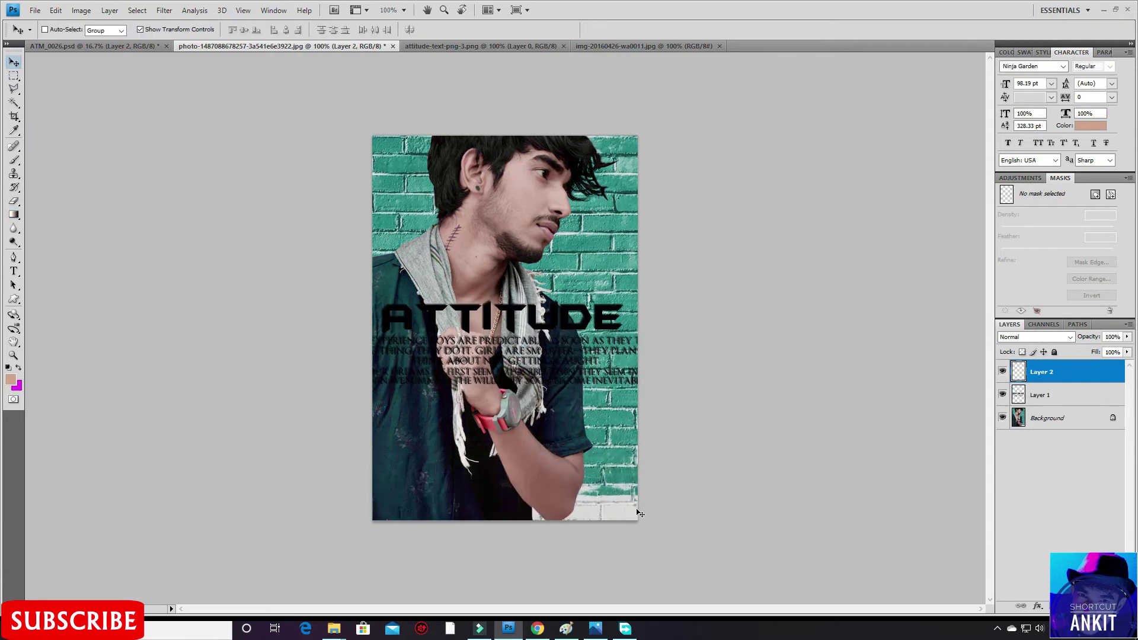
left_click(13, 215)
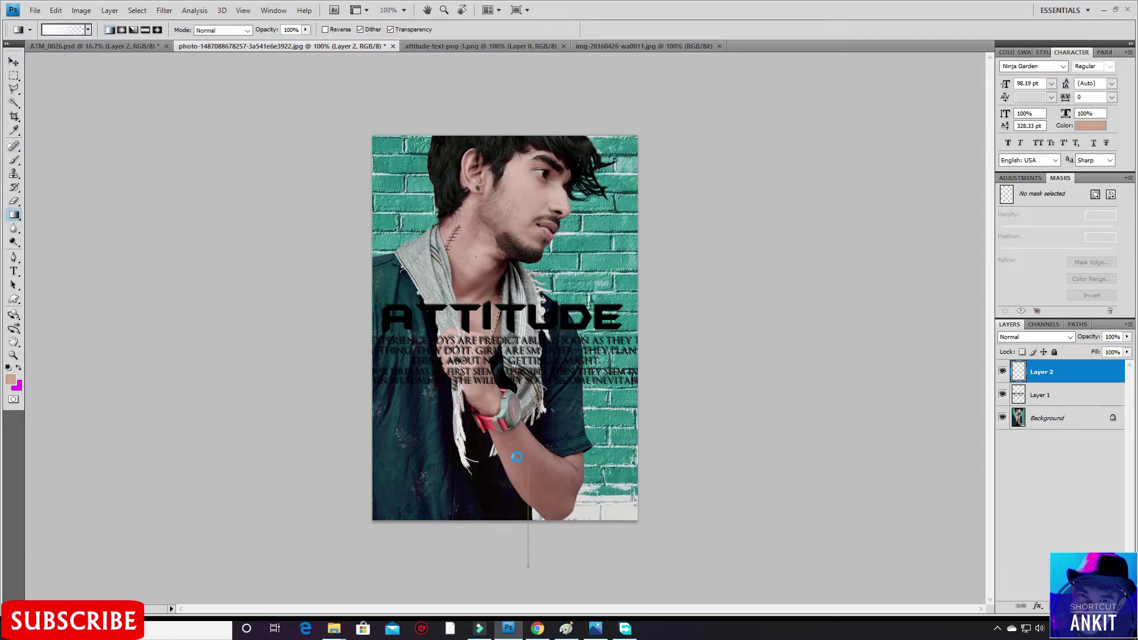
left_click_drag(504, 436, 504, 521)
mouse_move(1042, 396)
left_mouse_down()
mouse_move(1067, 398)
mouse_move(1061, 380)
left_mouse_up()
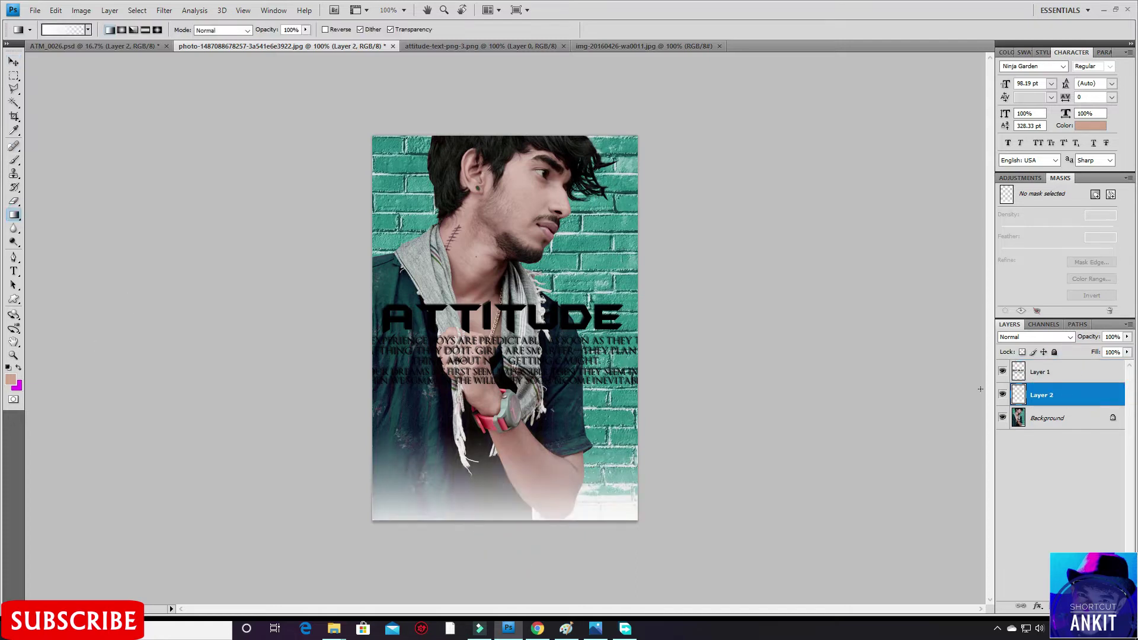
left_click(15, 61)
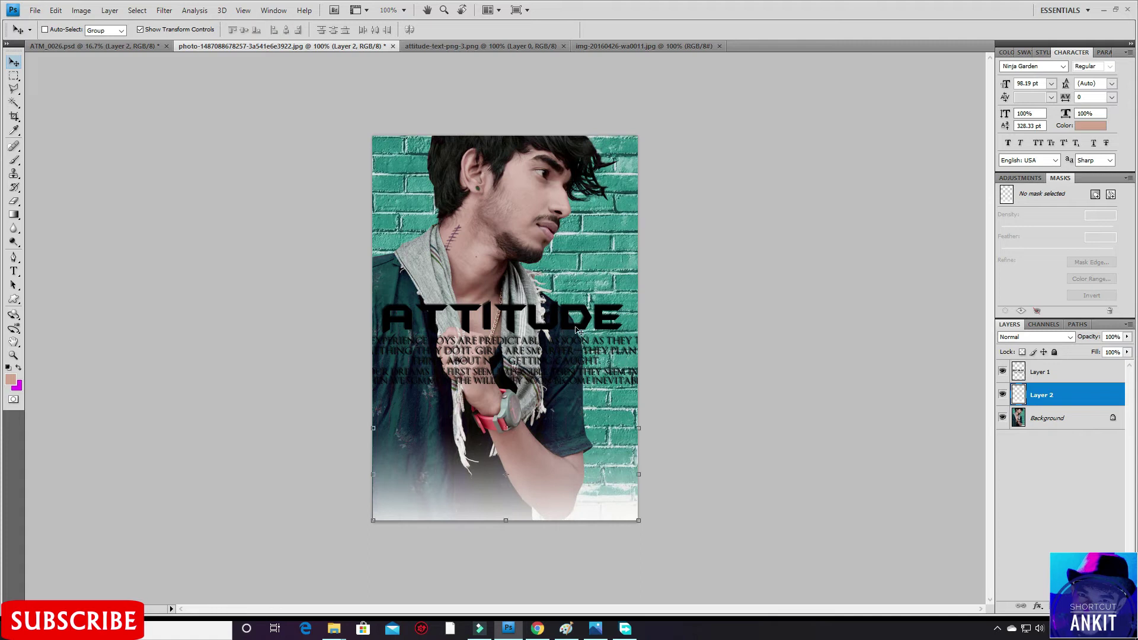
- Move the ATTITUDE text to the bottom and scale it down to fit the width
left_click_drag(578, 330, 569, 438)
key("ctrl+t")
left_click_drag(646, 409, 552, 490)
left_click_drag(639, 461, 615, 466)
key("Return")
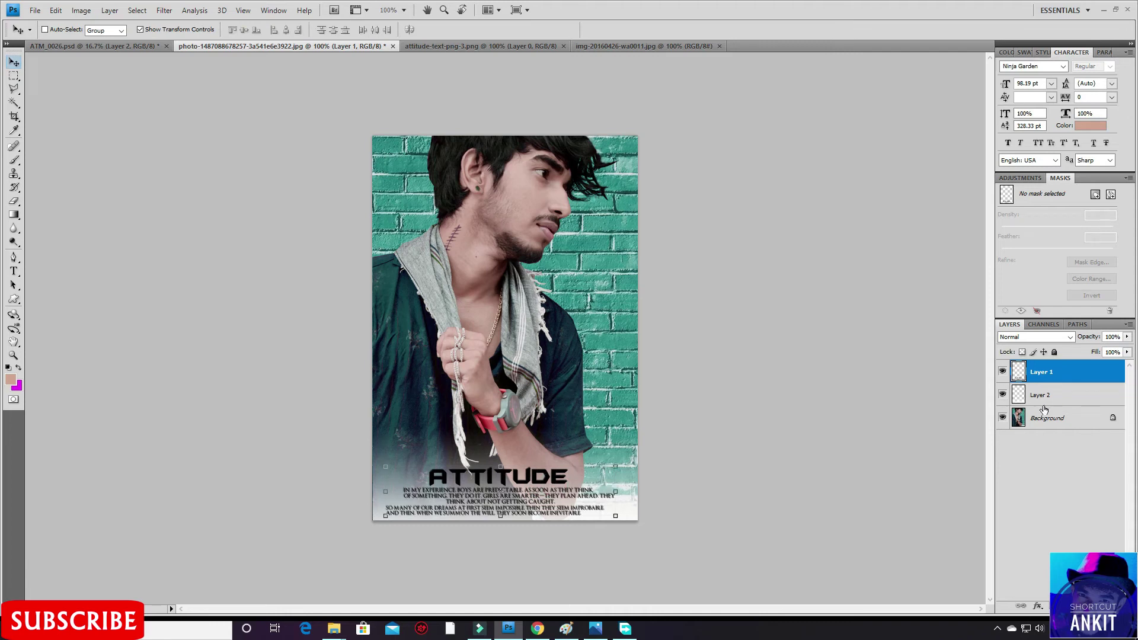
- Try Curves on the background and text layers, cancelling both without changes
left_click(1068, 418)
left_click(1060, 375)
key("ctrl+m")
left_click_drag(896, 393, 921, 412)
key("Escape")
left_click(1055, 418)
left_click(1055, 373)
key("ctrl+m")
left_click_drag(827, 468, 917, 468)
key("Escape")
key("v")
right_click(600, 420)
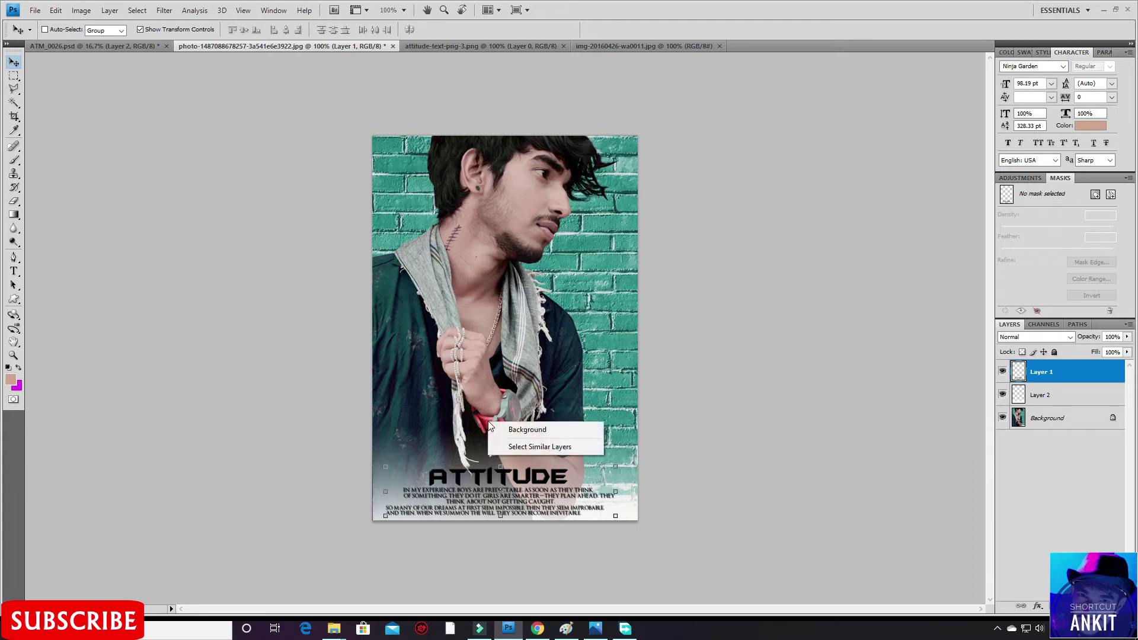
left_click(521, 429)
left_click(81, 11)
mouse_move(99, 41)
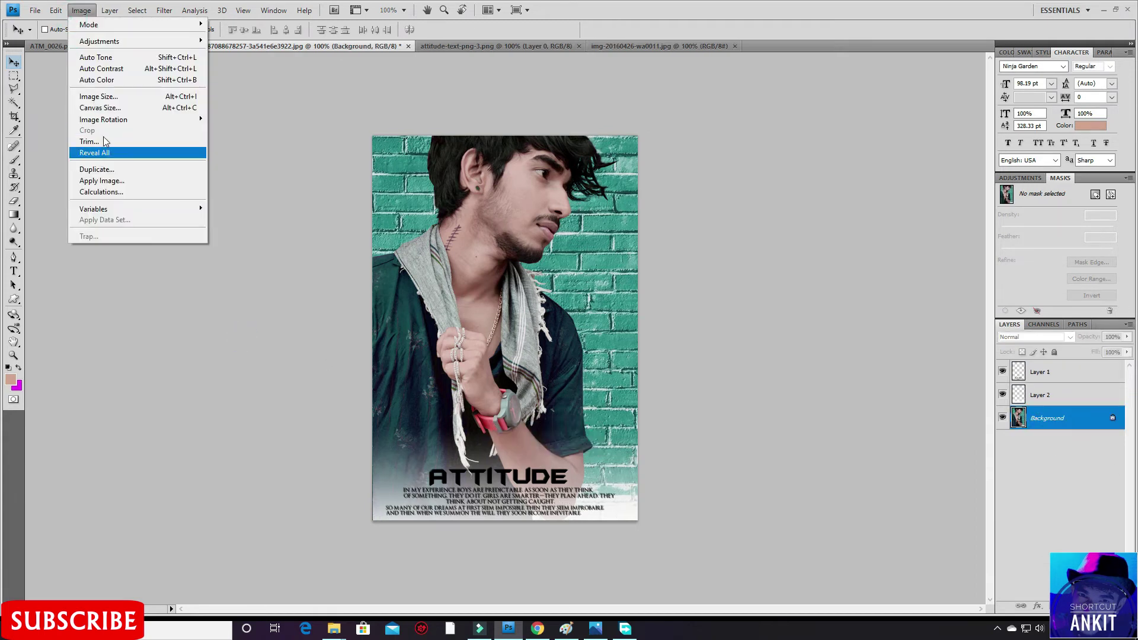
left_click(255, 214)
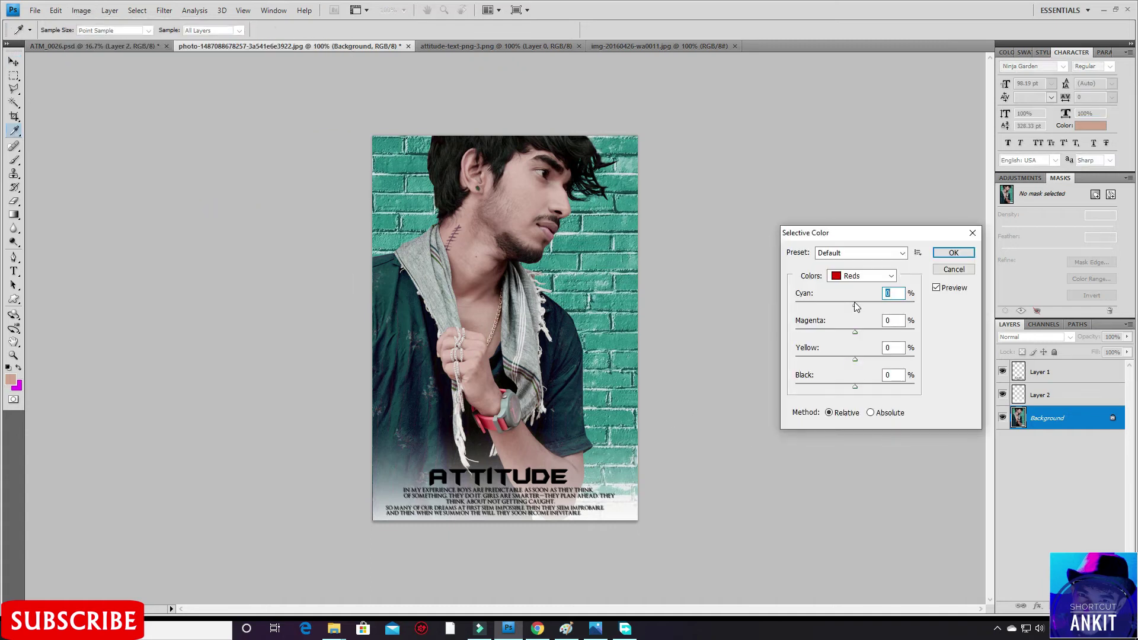
left_click(876, 332)
left_click_drag(864, 339, 839, 343)
key("Return")
key("v")
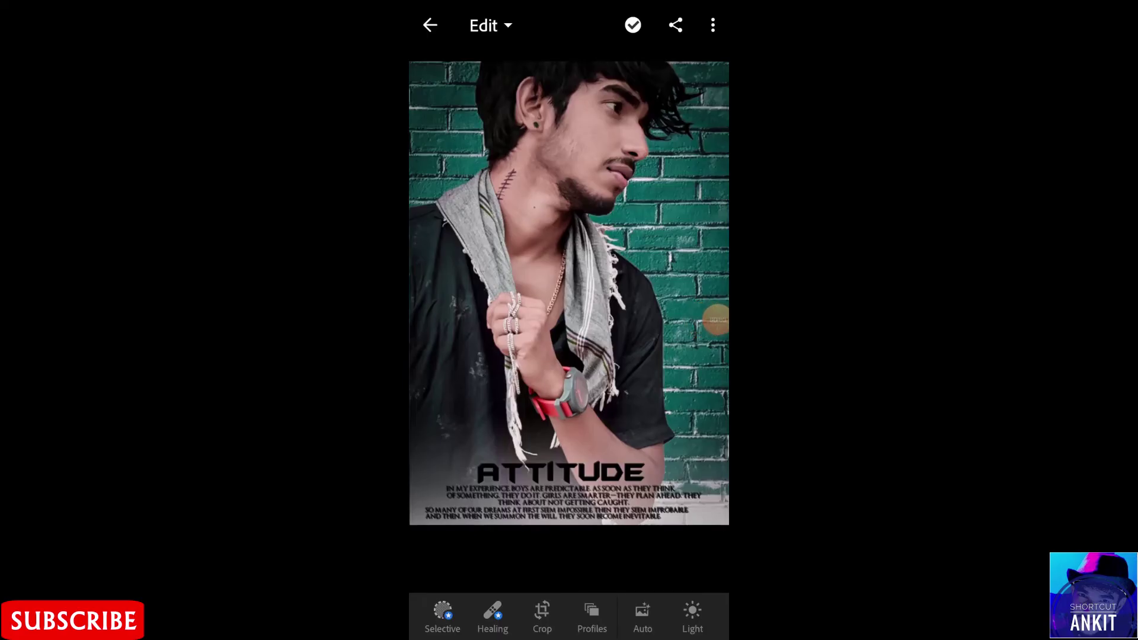
- In Color Mix, lower the Aqua saturation and darken Aqua luminance strongly
left_click(628, 617)
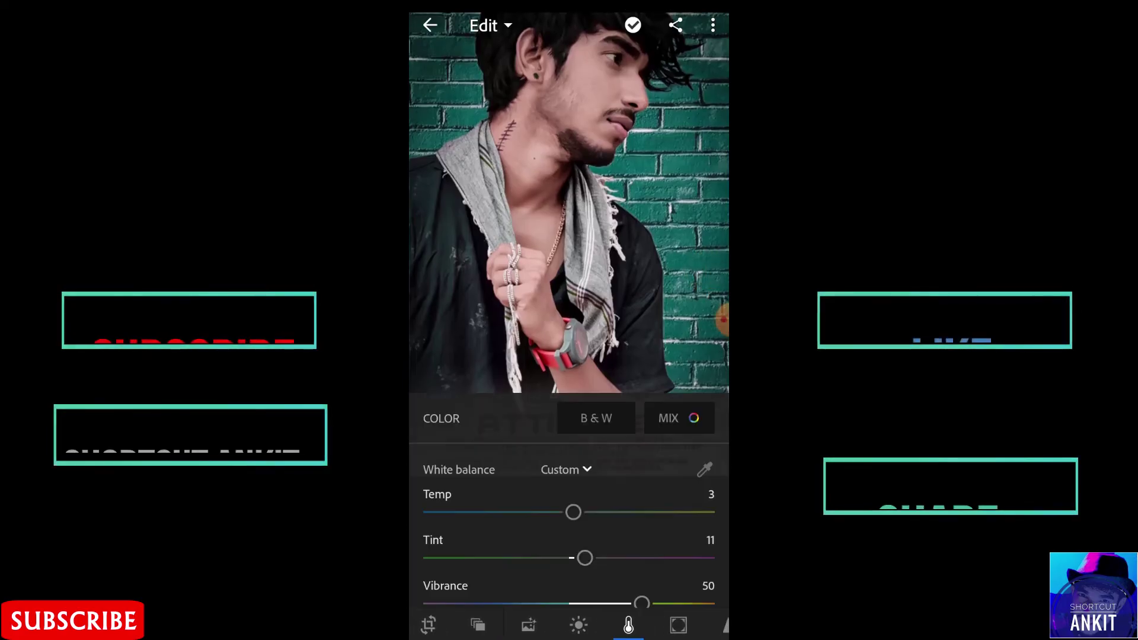
scroll(569, 533, "down", 1)
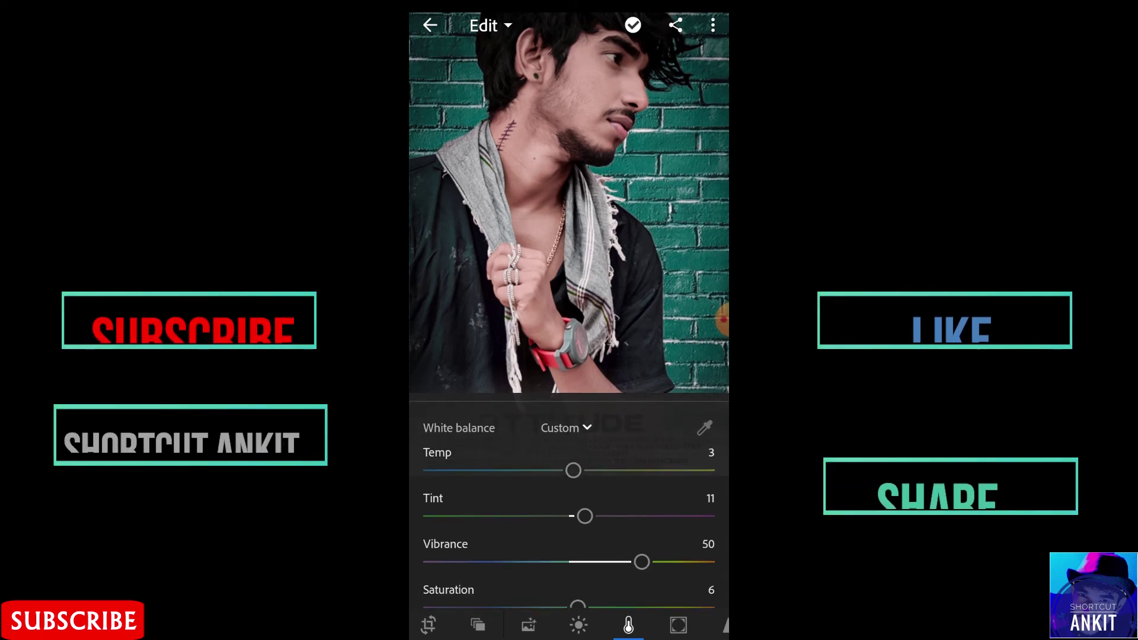
scroll(569, 522, "down", 1)
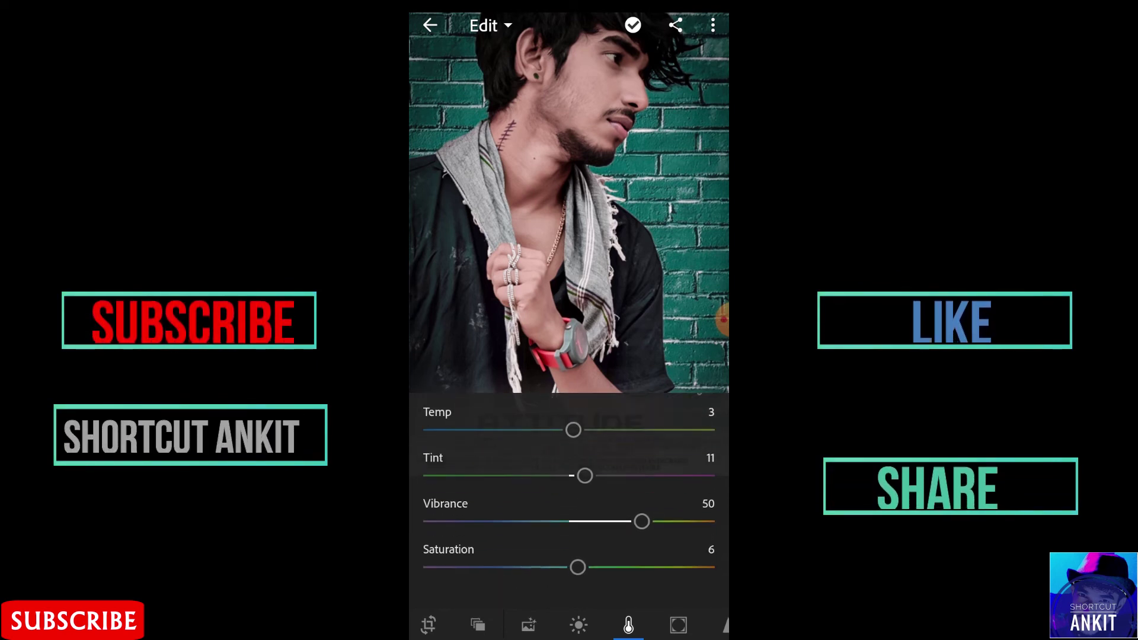
scroll(569, 504, "up", 2)
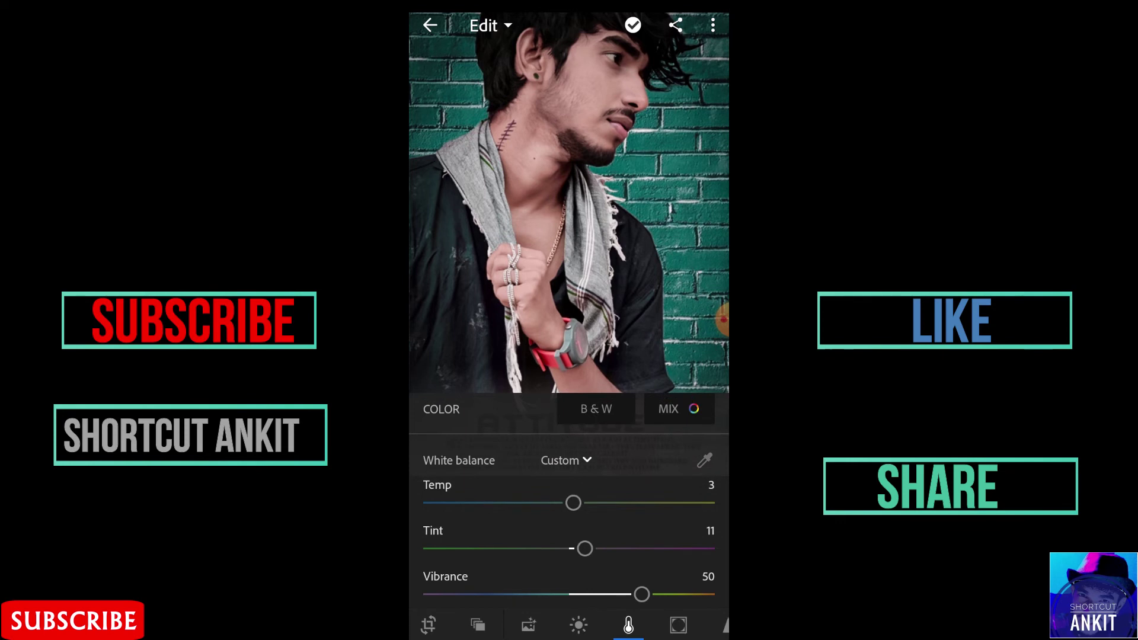
left_click(676, 408)
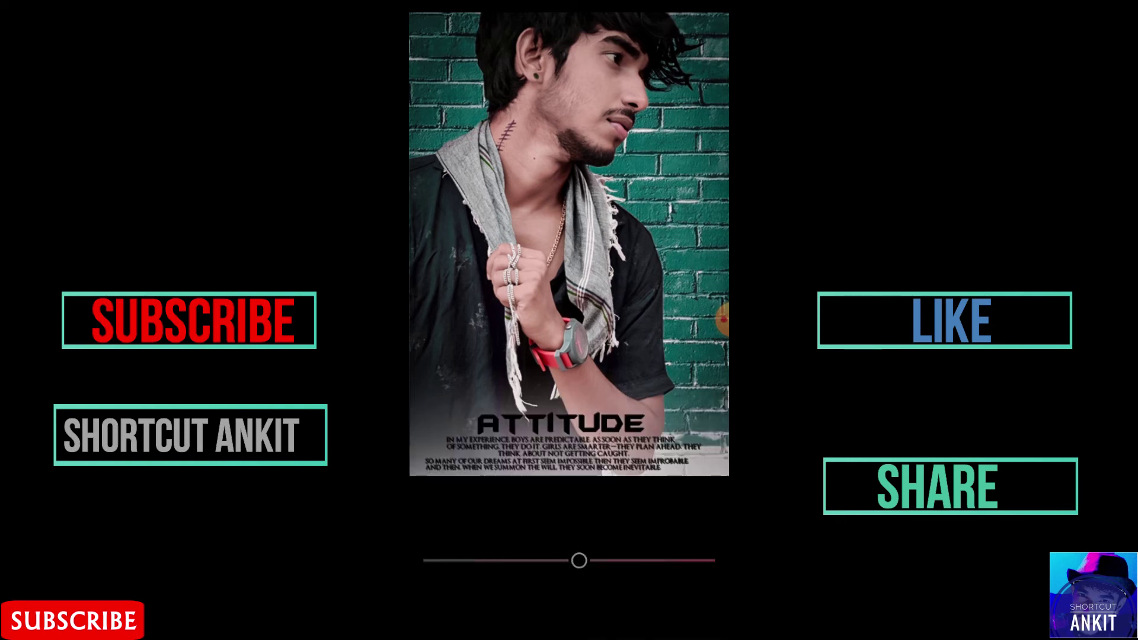
left_click(586, 460)
left_click_drag(579, 560, 564, 560)
left_click_drag(569, 605, 438, 606)
- Strongly desaturate Blue, and nearly desaturate, darken and hue-shift Purple
left_click(623, 461)
left_click_drag(569, 560, 440, 560)
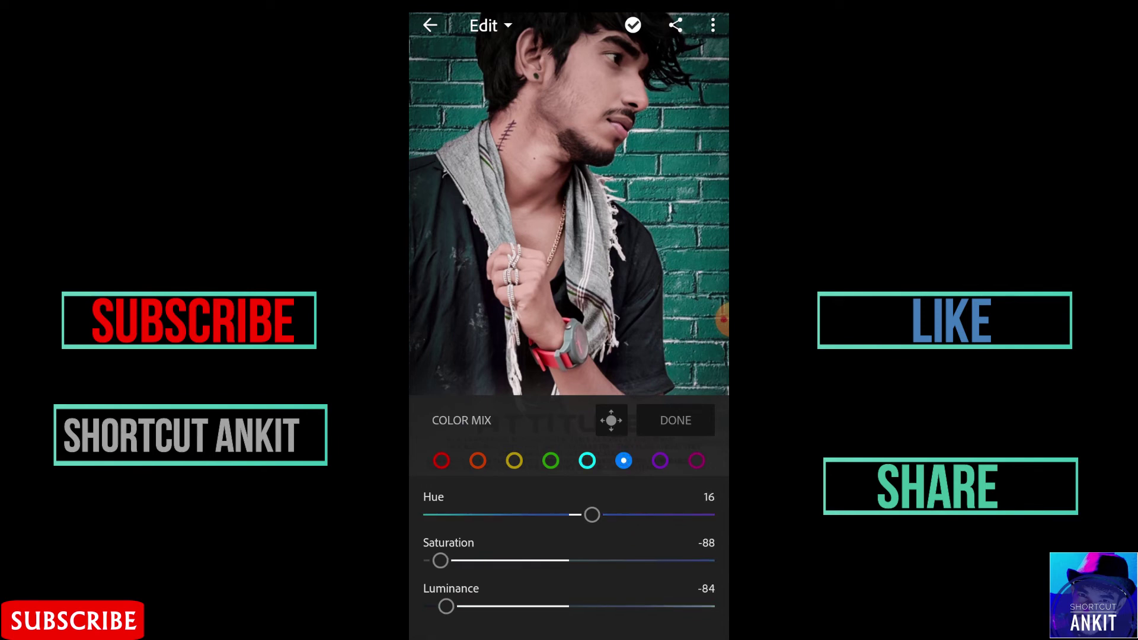
left_click(659, 461)
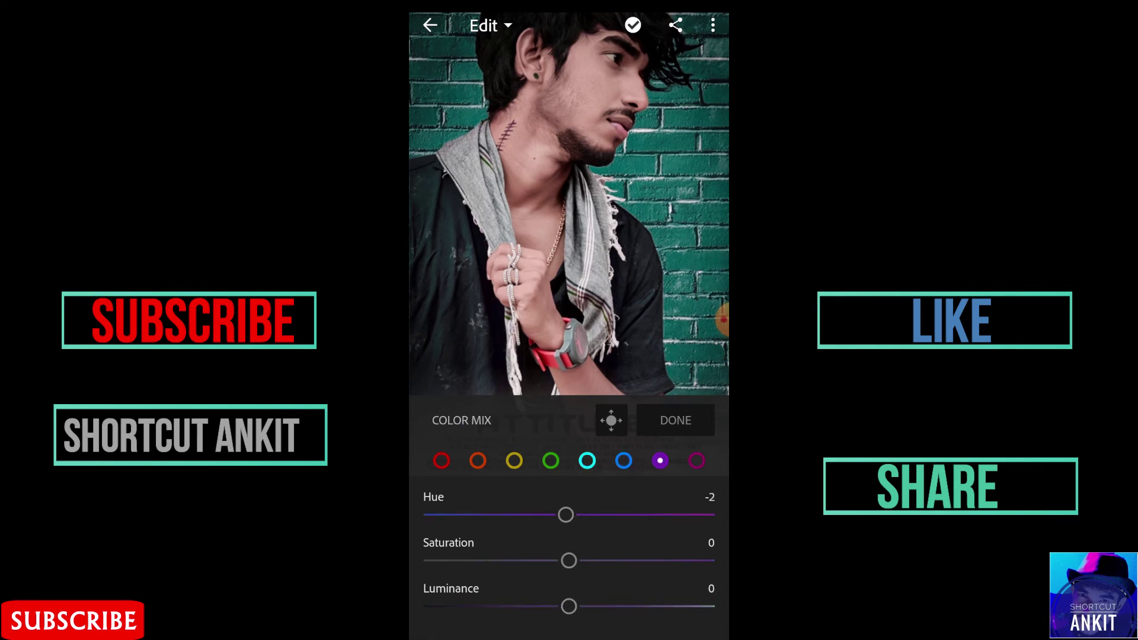
left_click_drag(569, 560, 426, 560)
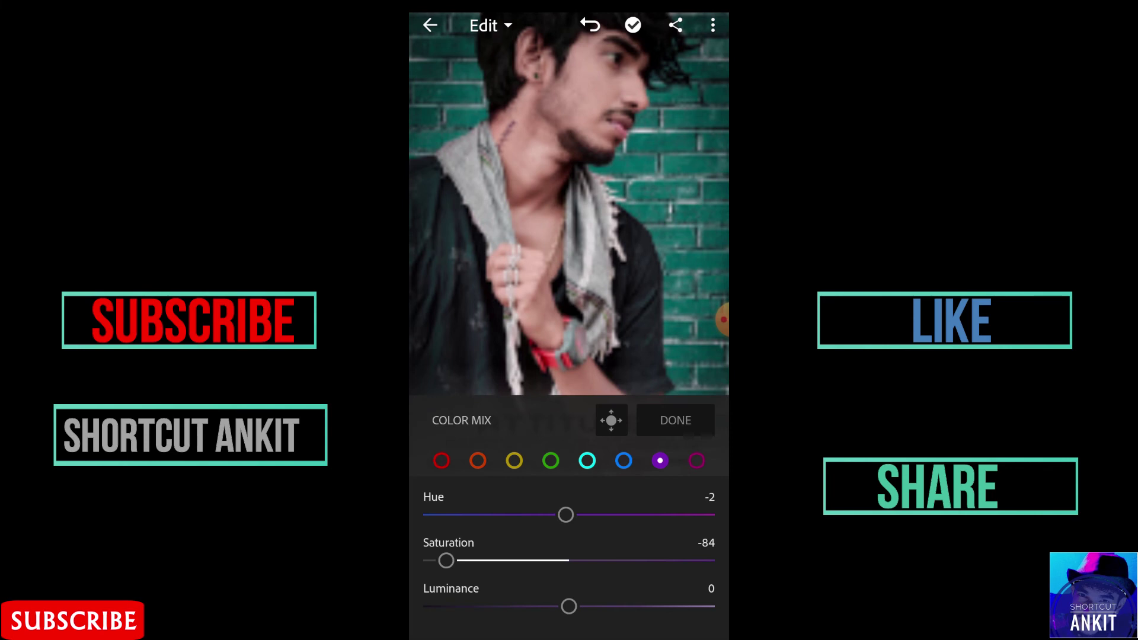
left_click_drag(569, 607, 432, 607)
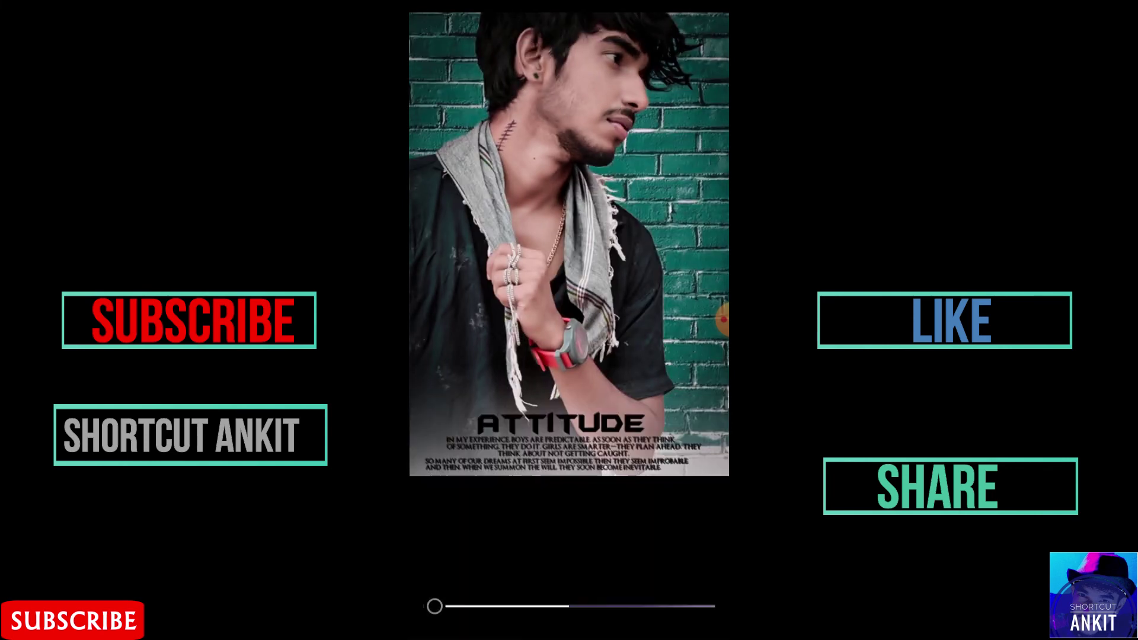
mouse_move(566, 514)
left_mouse_down()
mouse_move(619, 514)
mouse_move(465, 515)
mouse_move(701, 515)
mouse_move(587, 515)
left_mouse_up()
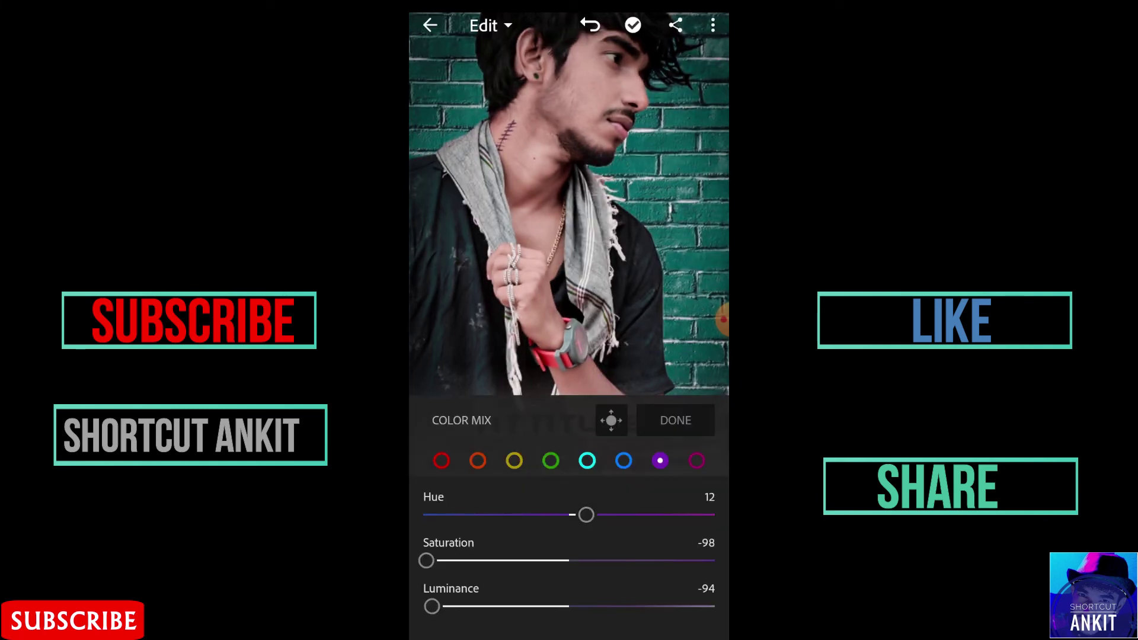
- Finish the colour mix and raise the sharpening Detail slider to 73
left_click(675, 420)
left_click(679, 625)
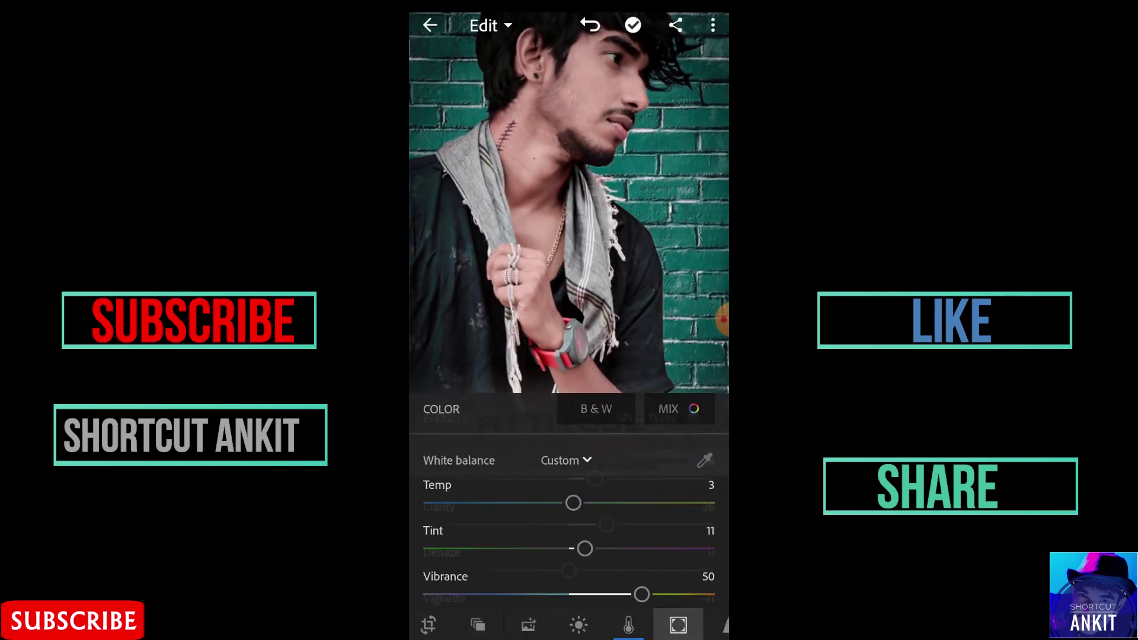
scroll(569, 500, "down", 2)
scroll(569, 501, "down", 1)
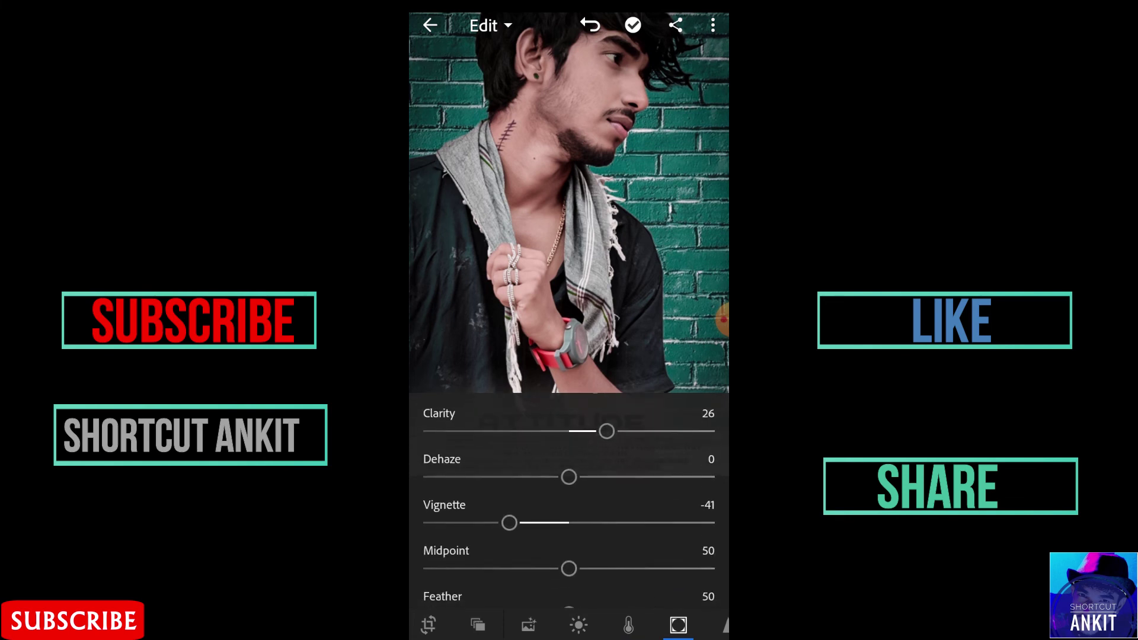
scroll(569, 501, "down", 3)
scroll(569, 501, "up", 5)
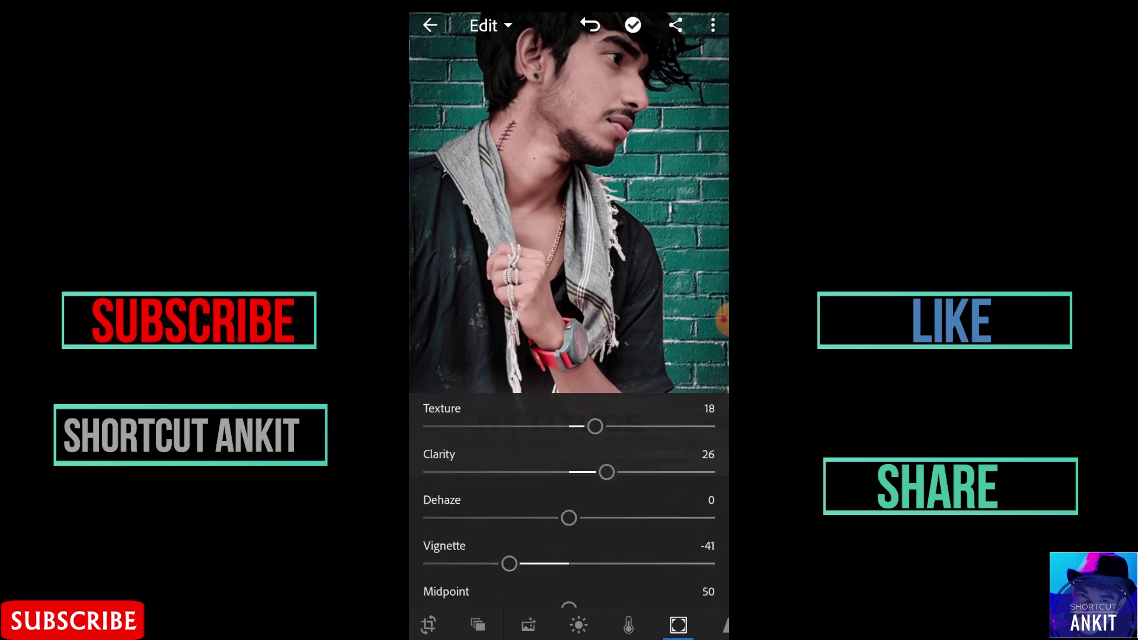
left_click_drag(628, 625, 561, 625)
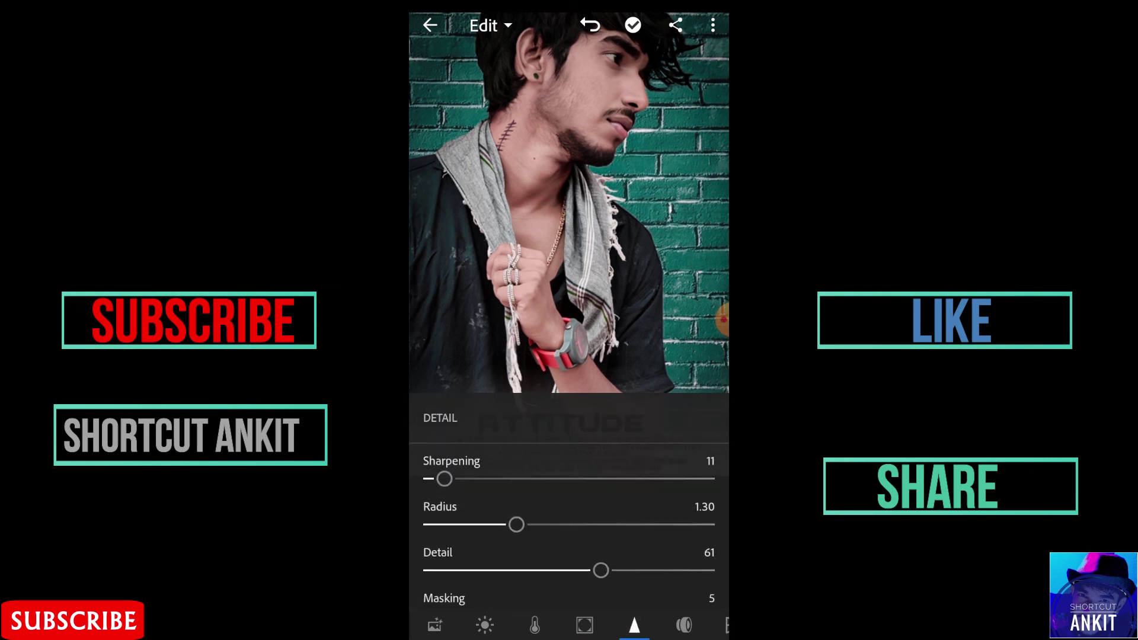
left_click_drag(601, 570, 671, 571)
- Save the edited poster to the device from the photo's options menu
scroll(569, 510, "down", 2)
scroll(569, 499, "down", 3)
scroll(569, 500, "down", 1)
scroll(569, 499, "down", 1)
left_click(684, 625)
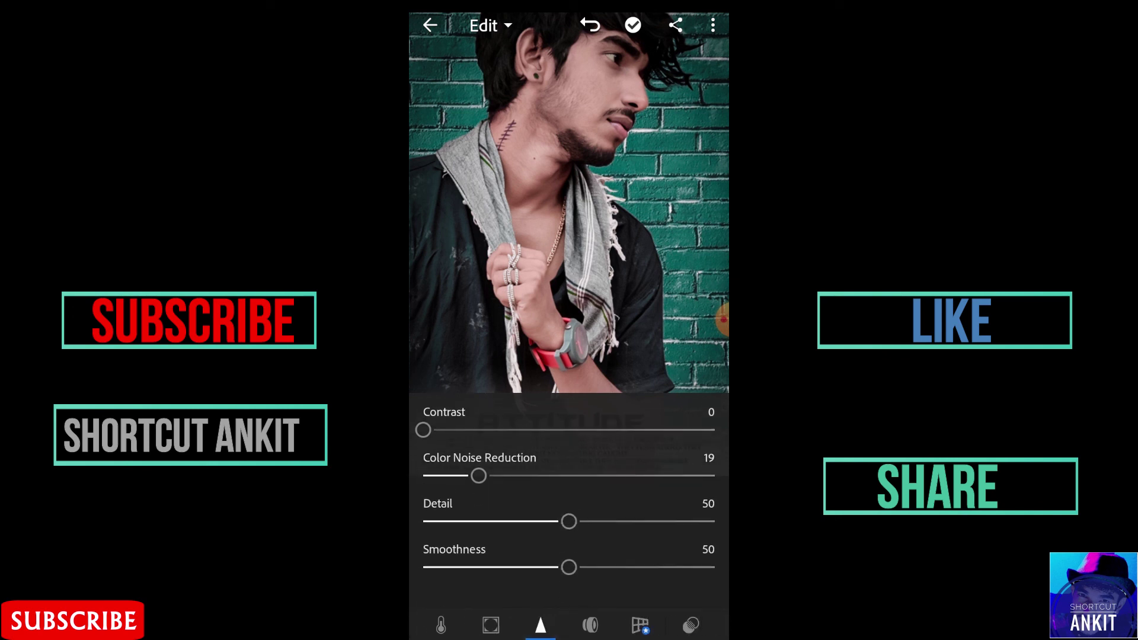
left_click(713, 25)
left_click(598, 376)
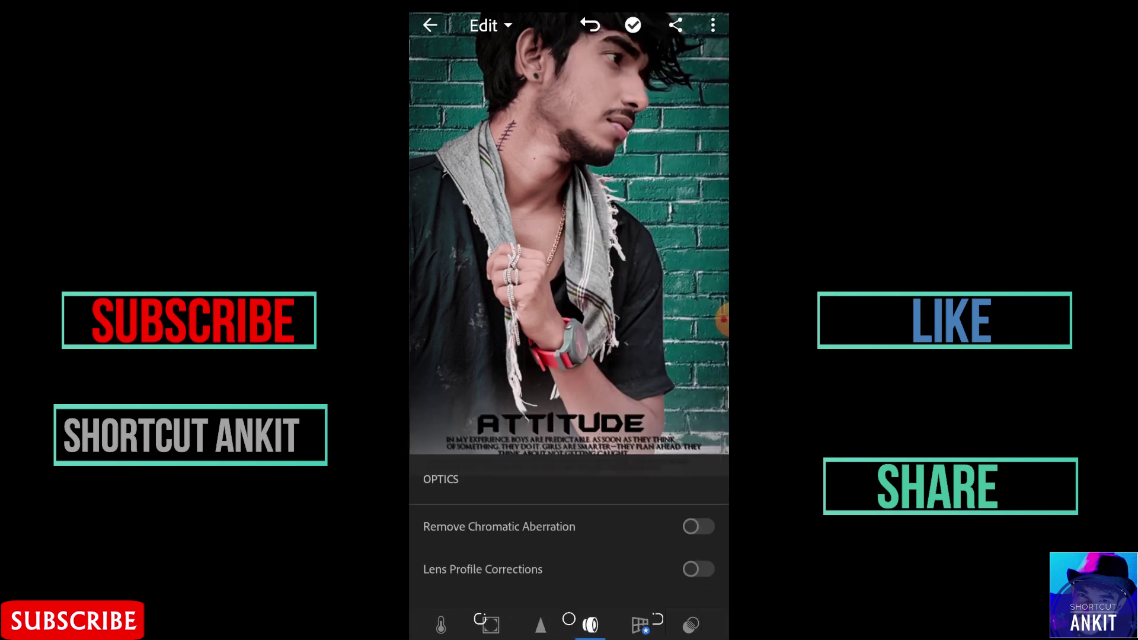
left_click(666, 372)
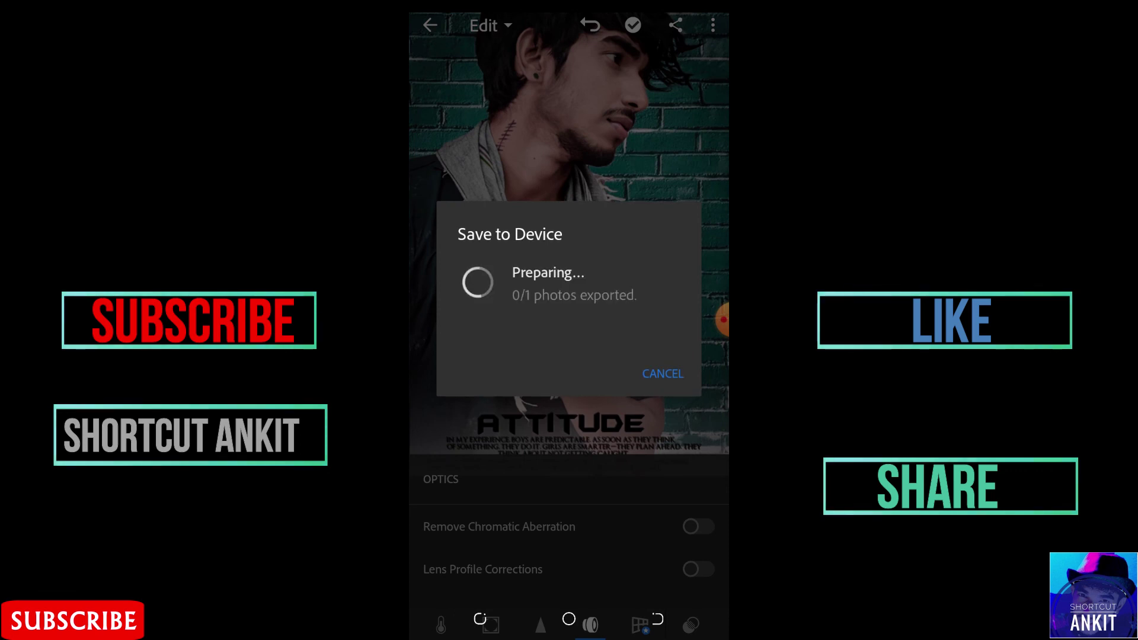